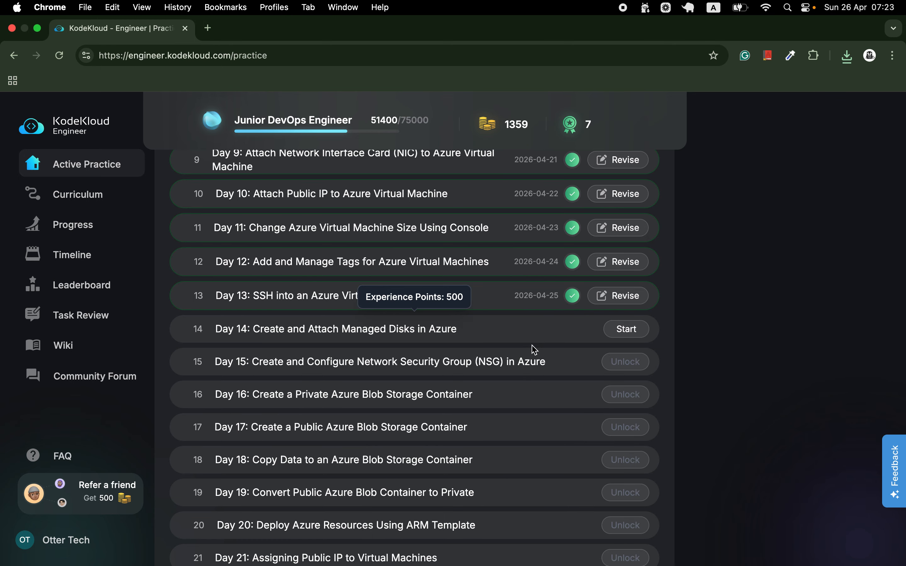
Start the task "Day 14: Create and Attach Managed Disks in Azure" and open tldraw.com in a new browser tab
{"action": "left_click", "coordinate": [623, 329]}
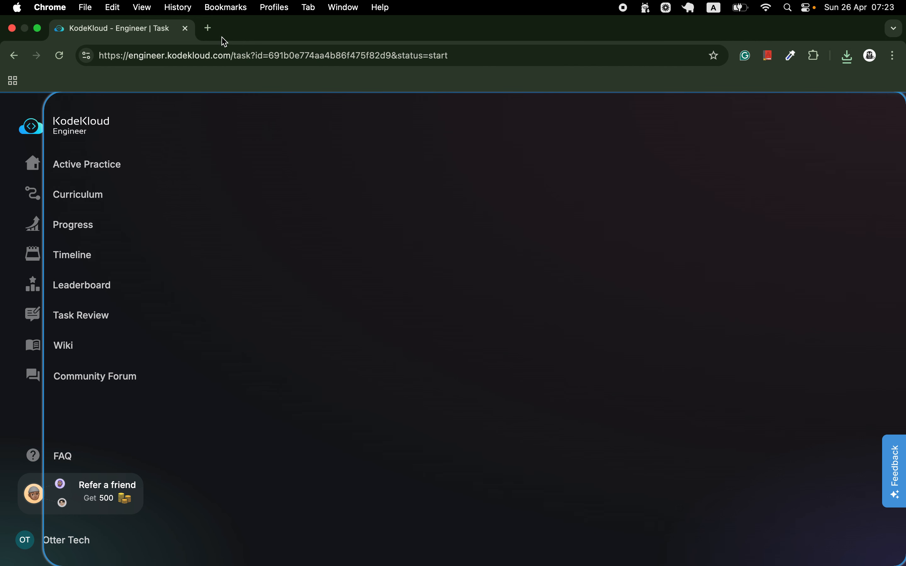
{"action": "left_click", "coordinate": [209, 29]}
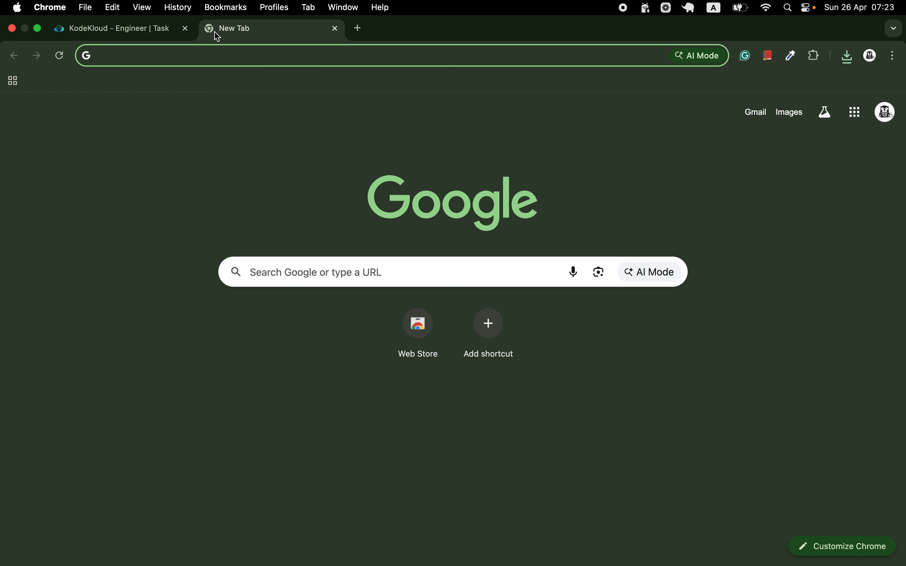
{"action": "type", "text": "tldraw.com"}
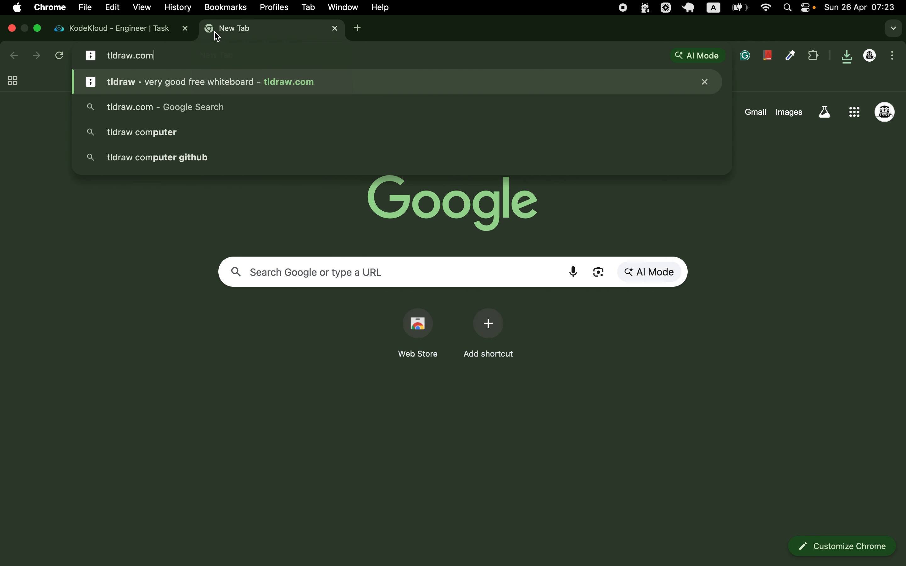
{"action": "key", "text": "Return"}
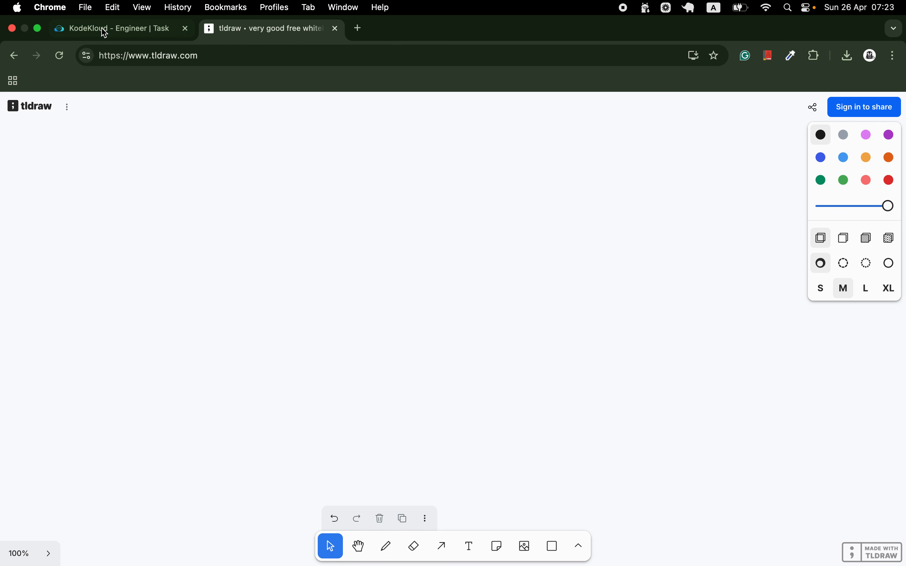
Return to the KodeKloud task and skim the whole lab page, from the instructions to the Azure credentials
{"action": "left_click", "coordinate": [122, 34]}
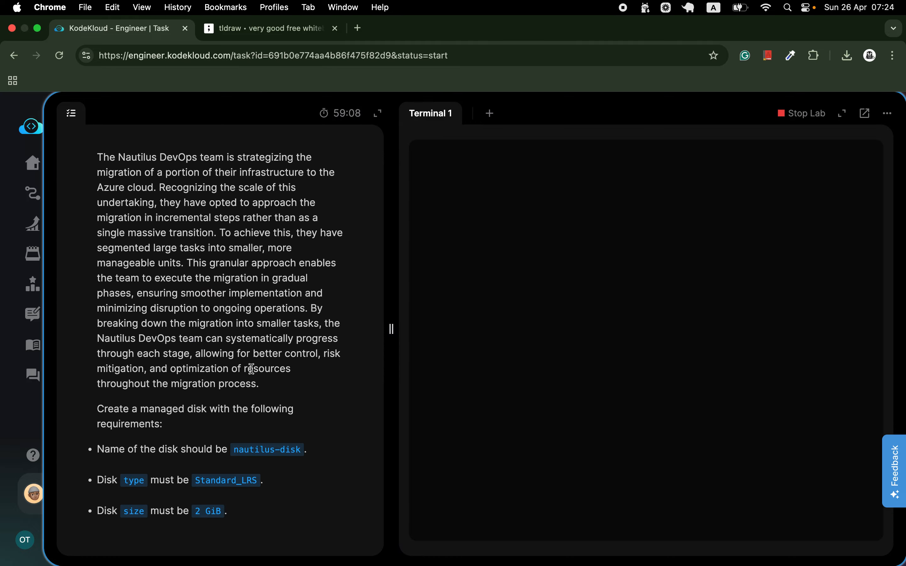
{"action": "scroll", "coordinate": [254, 373], "scroll_direction": "down", "scroll_amount": 10}
{"action": "scroll", "coordinate": [254, 373], "scroll_direction": "down", "scroll_amount": 3}
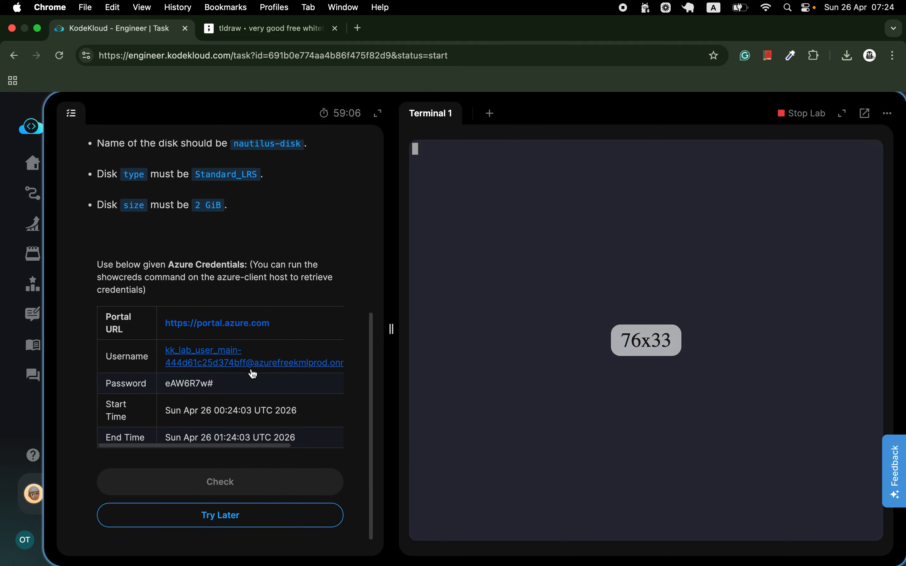
{"action": "scroll", "coordinate": [253, 373], "scroll_direction": "up", "scroll_amount": 10}
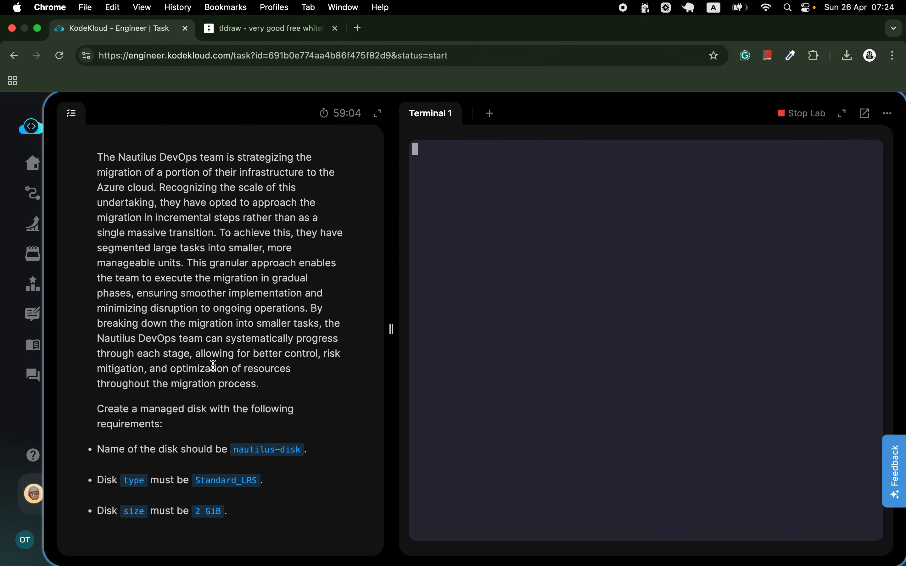
{"action": "scroll", "coordinate": [313, 400], "scroll_direction": "down", "scroll_amount": 5}
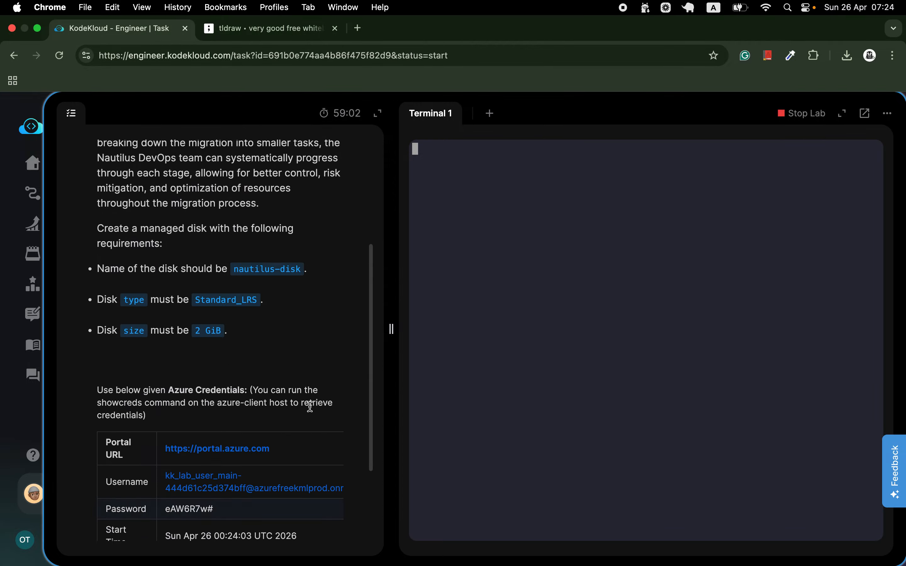
{"action": "scroll", "coordinate": [315, 318], "scroll_direction": "up", "scroll_amount": 5}
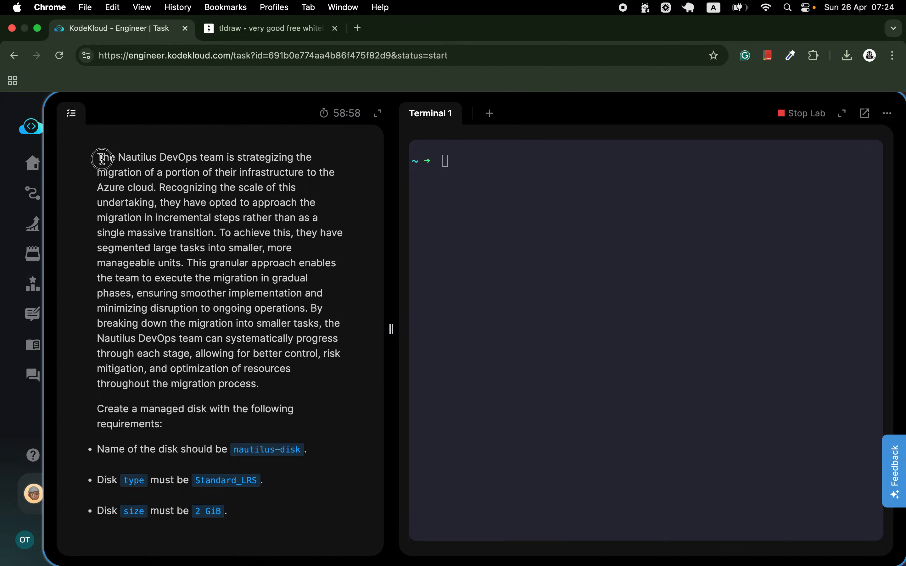
Read the background paragraph on the Nautilus DevOps team's incremental migration to Azure, highlighting phrases along the way
{"action": "left_click_drag", "start_coordinate": [99, 157], "coordinate": [271, 390]}
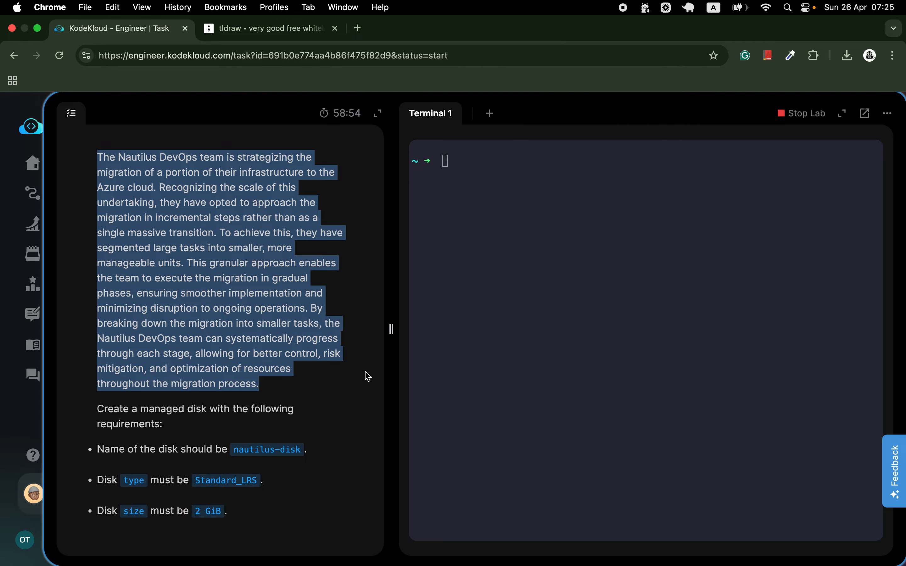
{"action": "left_click", "coordinate": [129, 169]}
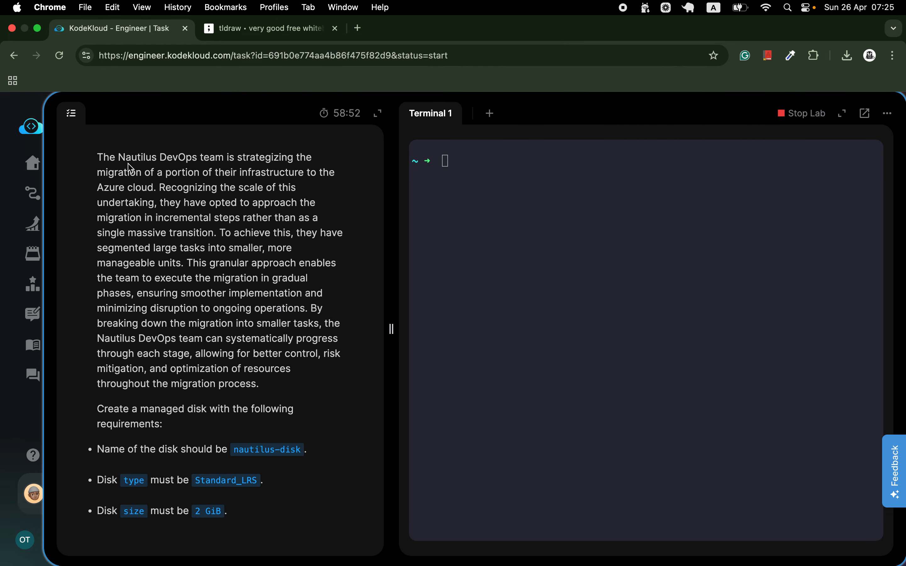
{"action": "left_click_drag", "start_coordinate": [96, 157], "coordinate": [230, 158]}
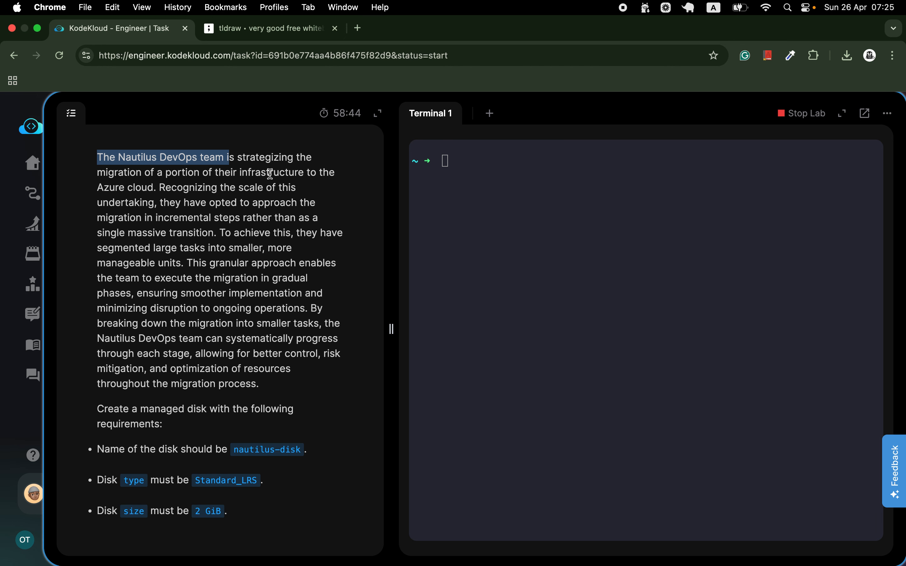
{"action": "left_click_drag", "start_coordinate": [161, 188], "coordinate": [240, 197]}
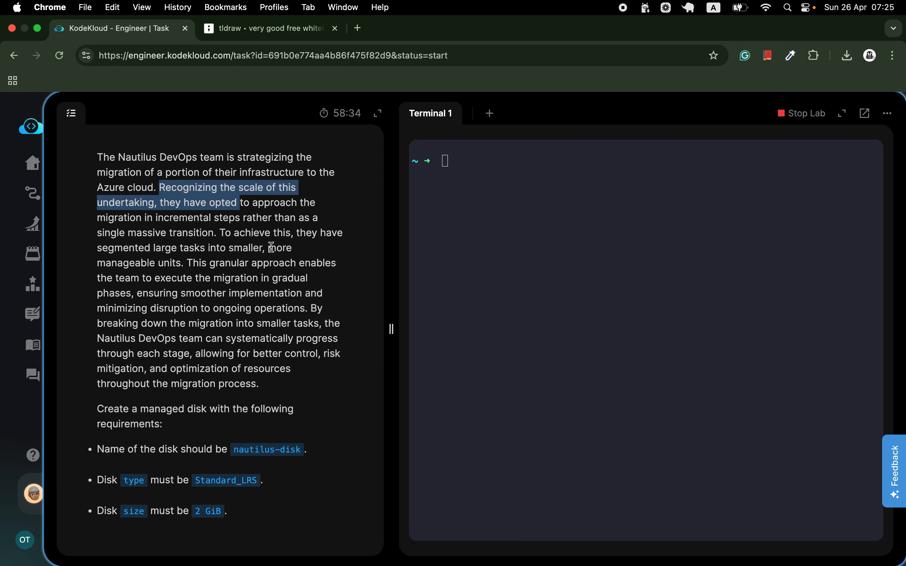
{"action": "scroll", "coordinate": [270, 248], "scroll_direction": "down", "scroll_amount": 1}
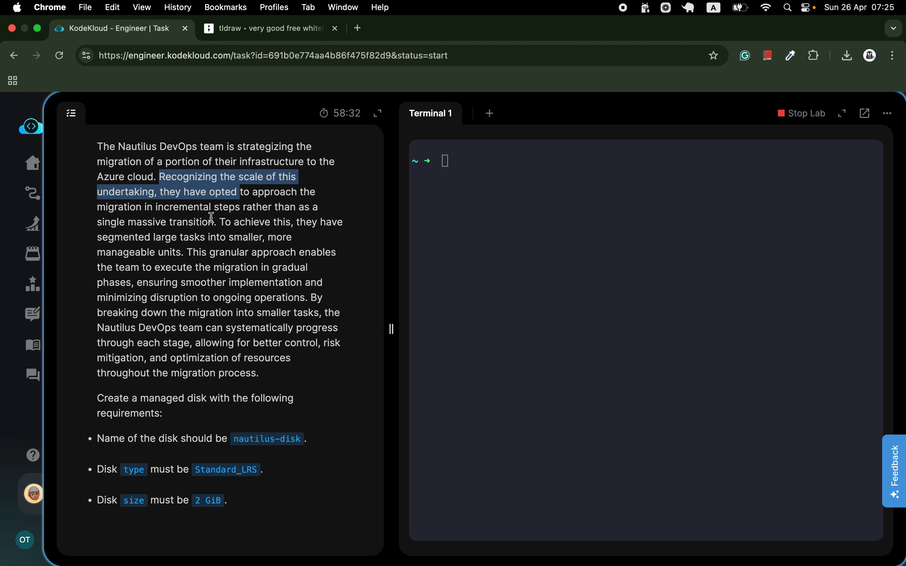
{"action": "left_click", "coordinate": [223, 225]}
{"action": "scroll", "coordinate": [251, 277], "scroll_direction": "down", "scroll_amount": 1}
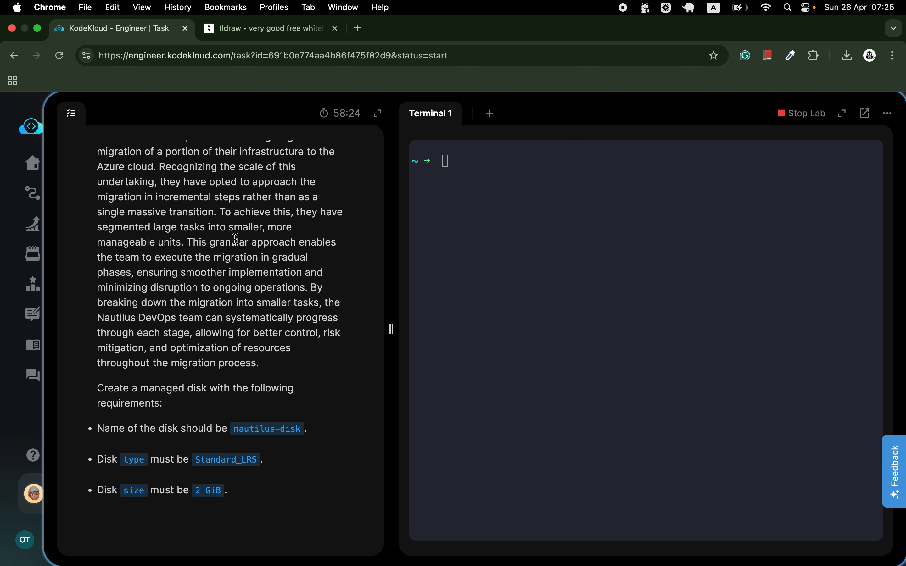
{"action": "scroll", "coordinate": [235, 239], "scroll_direction": "down", "scroll_amount": 1}
{"action": "left_click_drag", "start_coordinate": [219, 197], "coordinate": [286, 198]}
{"action": "scroll", "coordinate": [309, 232], "scroll_direction": "down", "scroll_amount": 1}
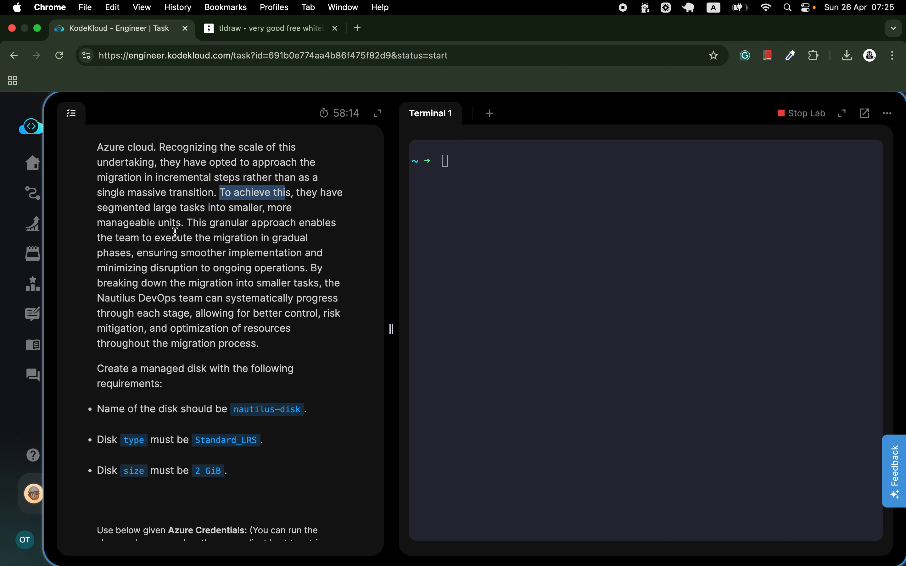
{"action": "scroll", "coordinate": [256, 234], "scroll_direction": "down", "scroll_amount": 1}
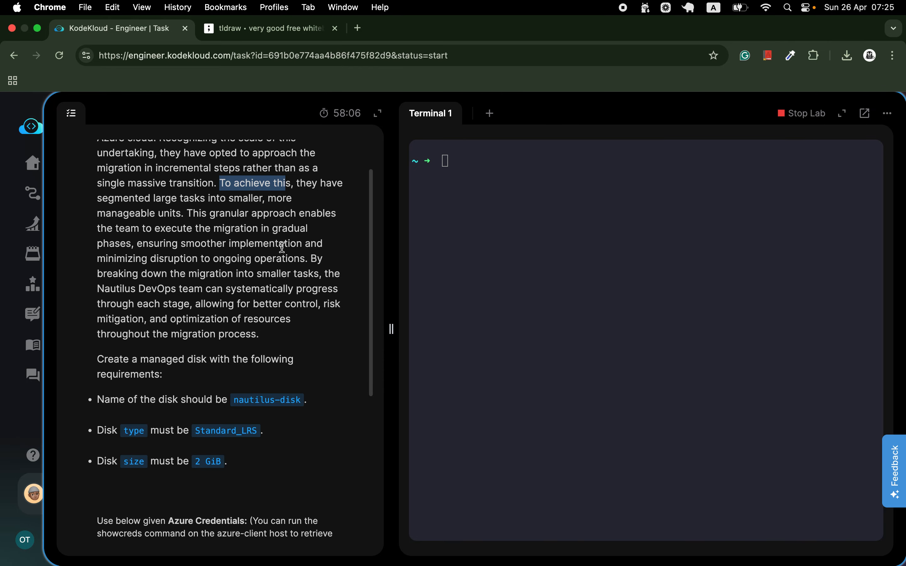
{"action": "left_click_drag", "start_coordinate": [138, 244], "coordinate": [296, 244]}
{"action": "scroll", "coordinate": [287, 275], "scroll_direction": "down", "scroll_amount": 2}
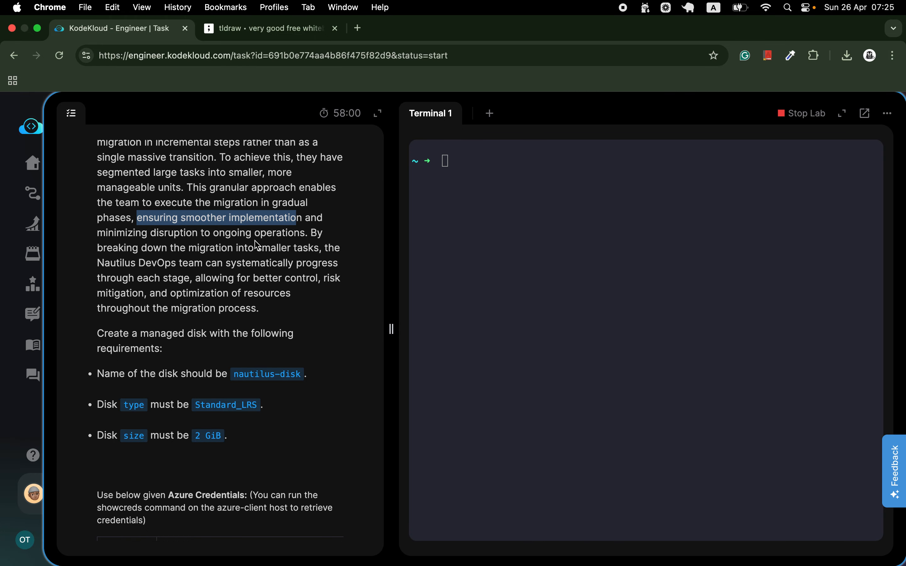
{"action": "scroll", "coordinate": [266, 288], "scroll_direction": "down", "scroll_amount": 2}
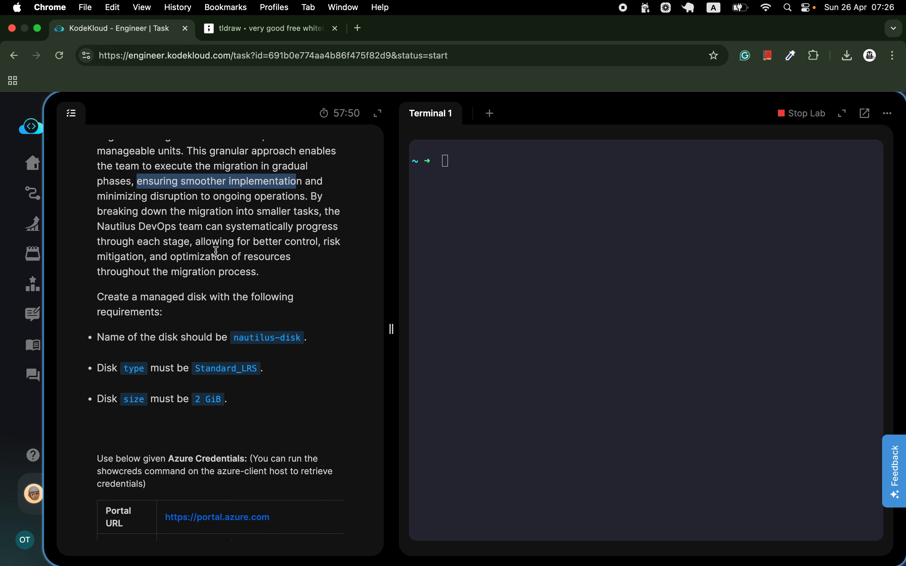
{"action": "scroll", "coordinate": [244, 264], "scroll_direction": "down", "scroll_amount": 5}
{"action": "scroll", "coordinate": [248, 266], "scroll_direction": "up", "scroll_amount": 3}
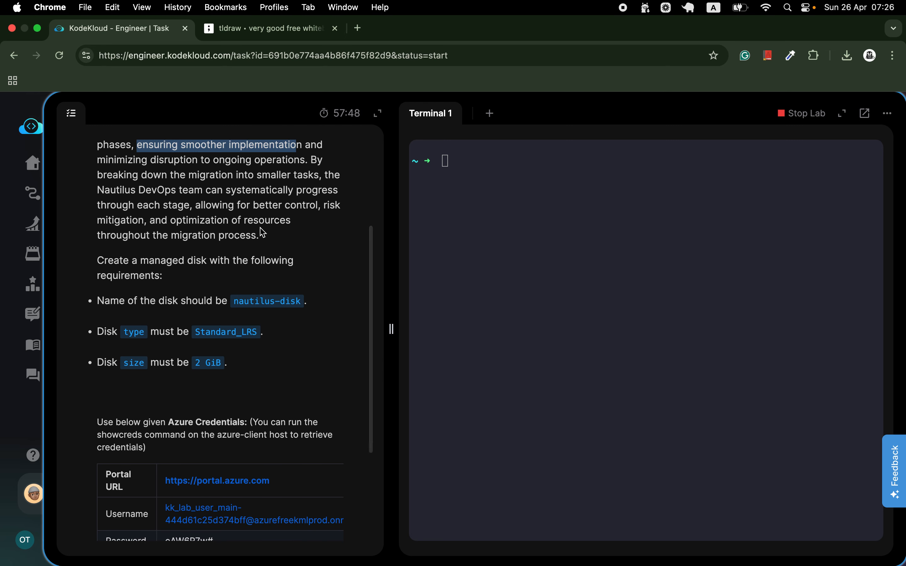
{"action": "scroll", "coordinate": [262, 232], "scroll_direction": "up", "scroll_amount": 1}
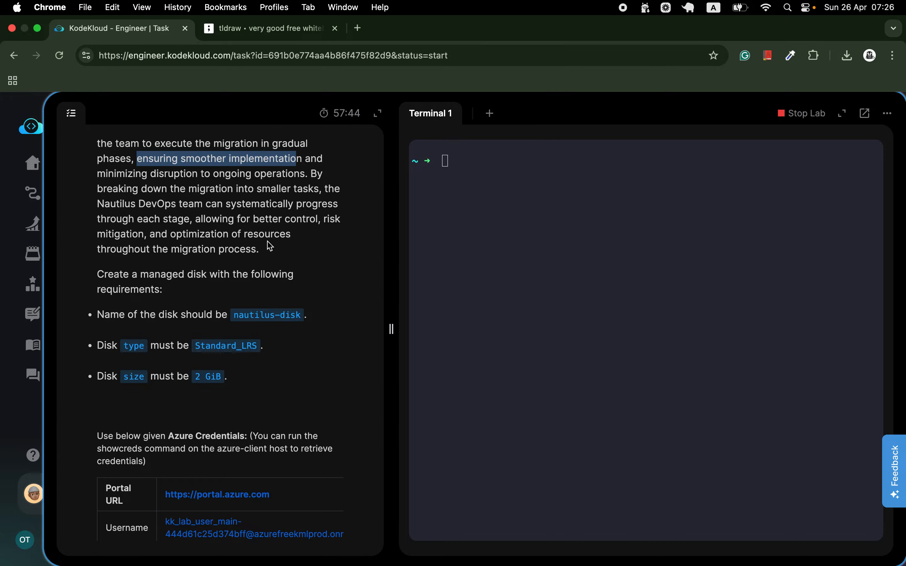
Examine the managed disk requirements for name, type and size, along with the Azure credentials section
{"action": "scroll", "coordinate": [266, 263], "scroll_direction": "down", "scroll_amount": 7}
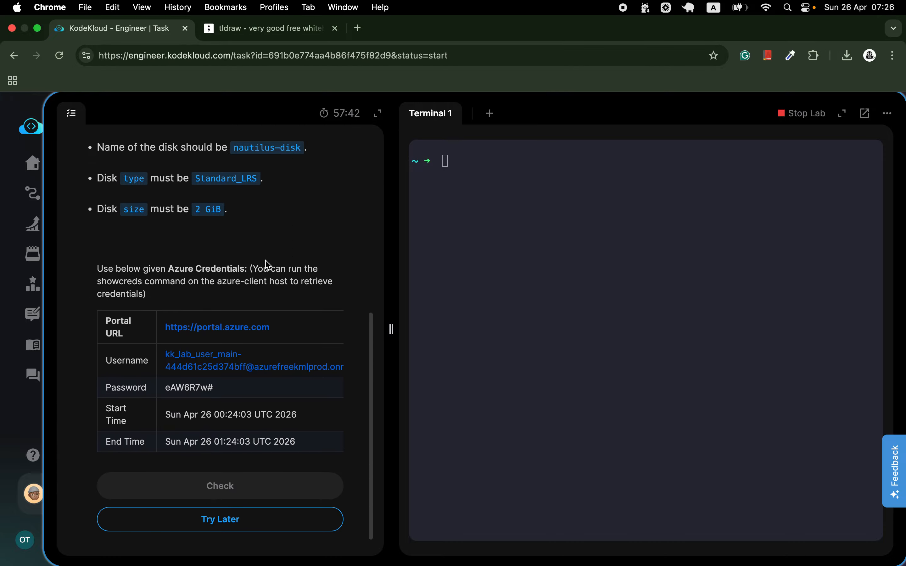
{"action": "scroll", "coordinate": [281, 217], "scroll_direction": "up", "scroll_amount": 10}
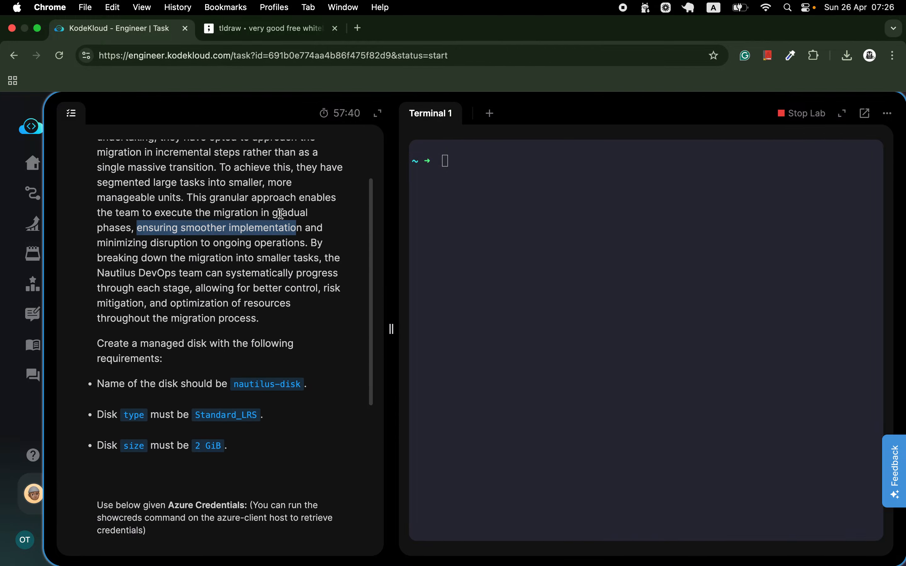
{"action": "scroll", "coordinate": [280, 215], "scroll_direction": "down", "scroll_amount": 4}
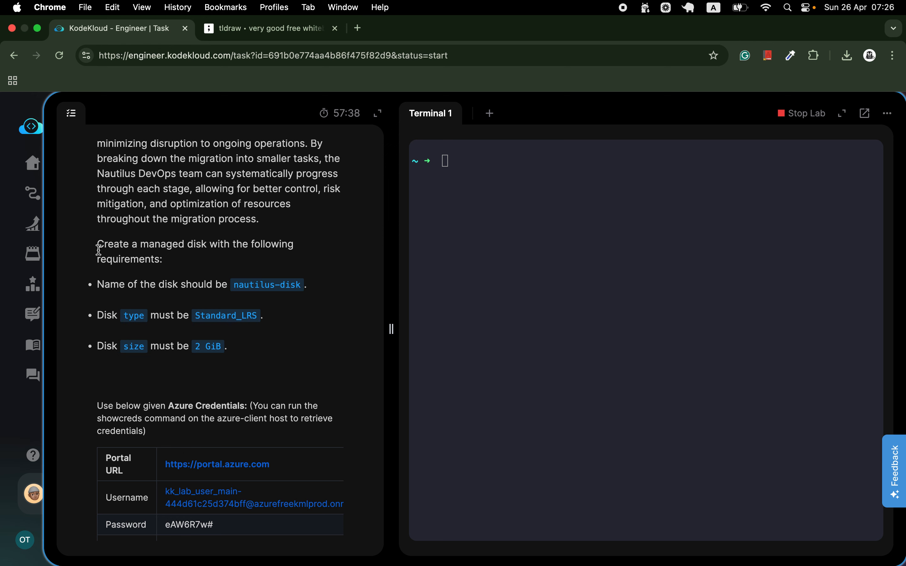
{"action": "left_click_drag", "start_coordinate": [97, 246], "coordinate": [179, 266]}
{"action": "left_click", "coordinate": [146, 256]}
{"action": "double_click", "coordinate": [294, 286]}
{"action": "left_click", "coordinate": [234, 229]}
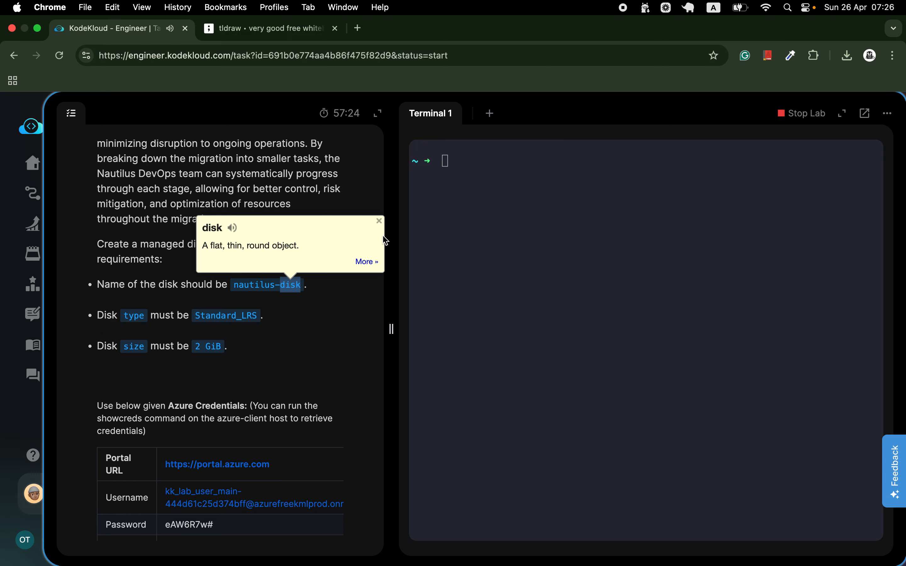
{"action": "left_click", "coordinate": [380, 221]}
{"action": "scroll", "coordinate": [294, 286], "scroll_direction": "down", "scroll_amount": 3}
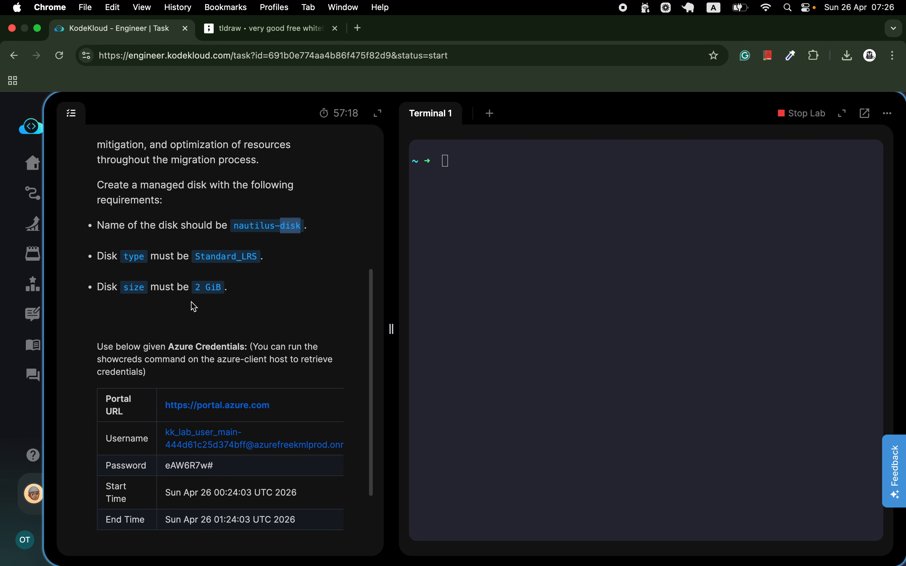
{"action": "scroll", "coordinate": [193, 303], "scroll_direction": "down", "scroll_amount": 1}
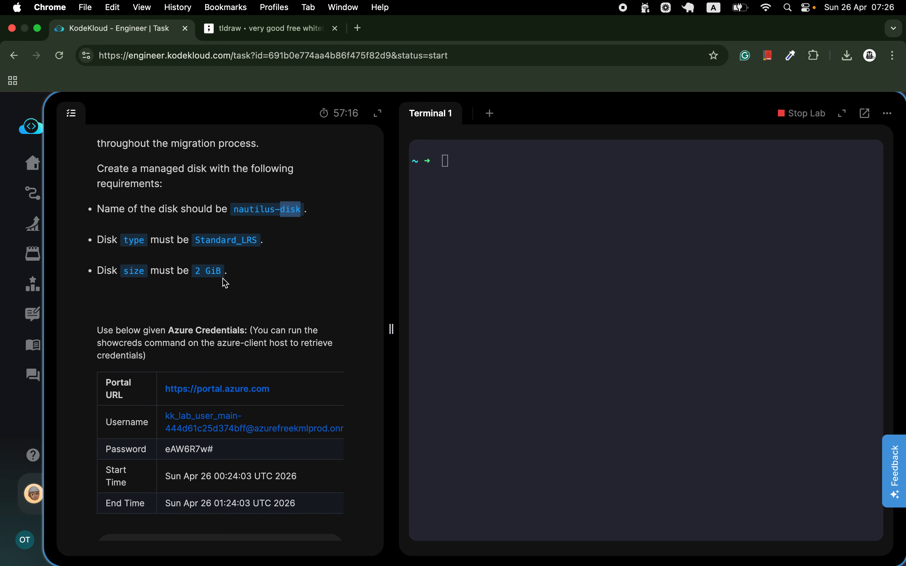
{"action": "scroll", "coordinate": [221, 282], "scroll_direction": "up", "scroll_amount": 5}
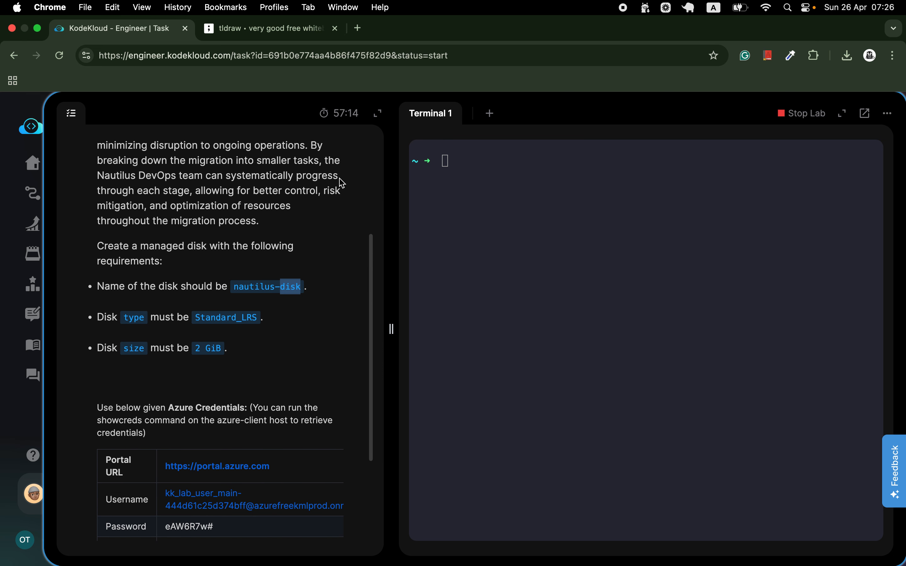
Copy "Create a managed disk" from the task and start a search query with it in a new browser tab, prefixed with "how to"
{"action": "left_click_drag", "start_coordinate": [96, 246], "coordinate": [209, 242]}
{"action": "key", "text": "super+c"}
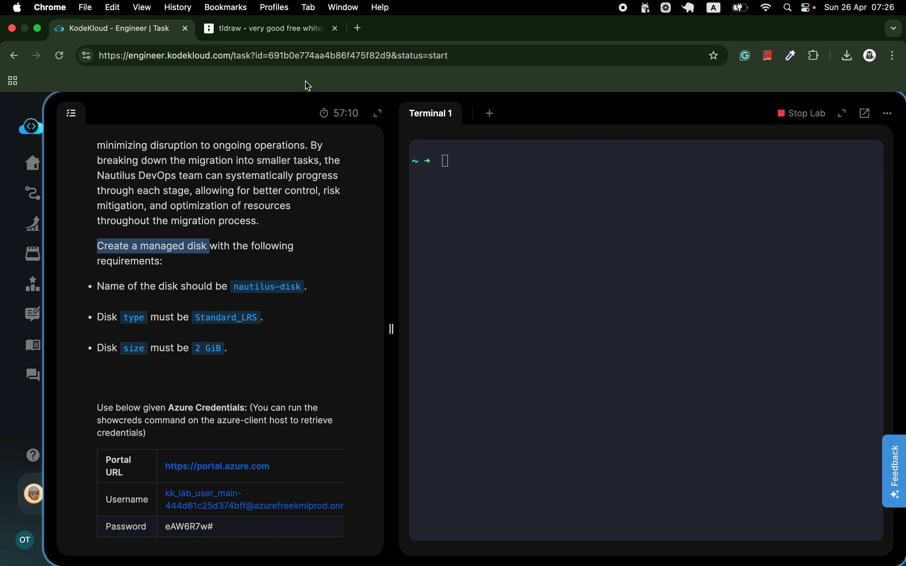
{"action": "left_click", "coordinate": [358, 29]}
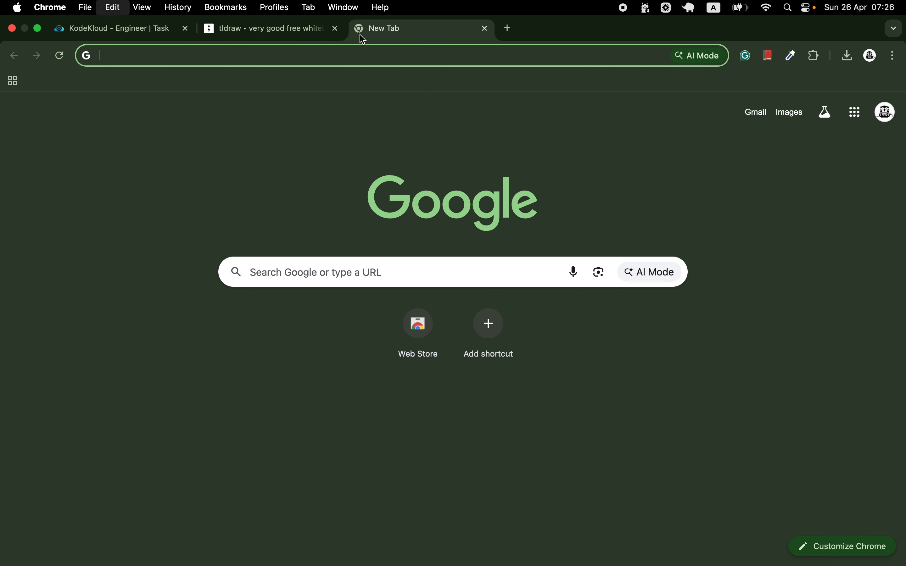
{"action": "key", "text": "super+v"}
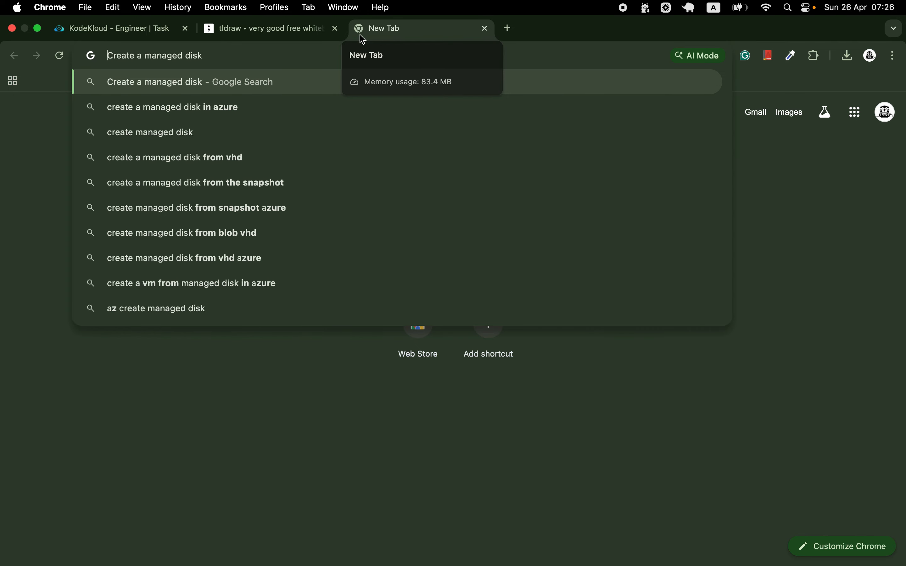
{"action": "type", "text": "how to"}
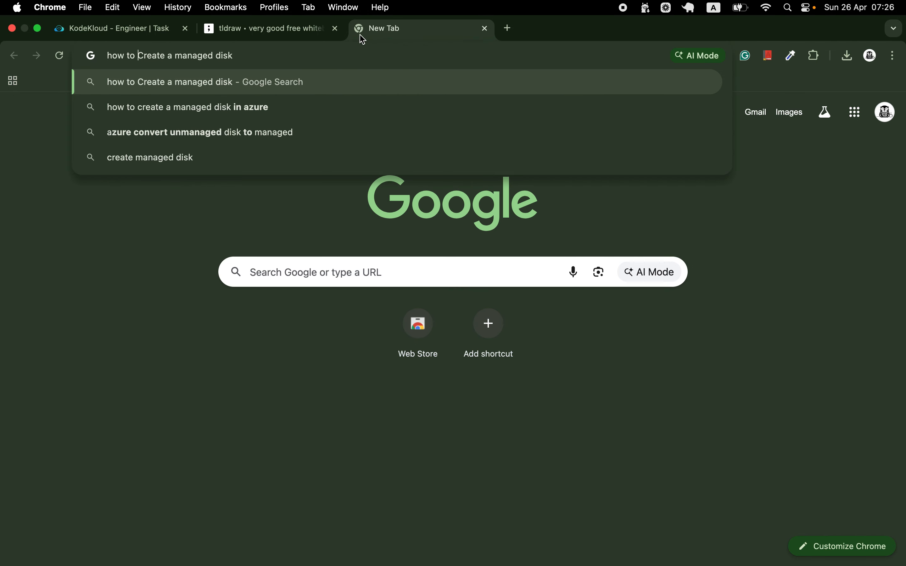
Extend the query with "on azure from the centos terminal", run the search, and read the full AI Overview down to the disk creation command
{"action": "left_click", "coordinate": [279, 55]}
{"action": "type", "text": "on azure "}
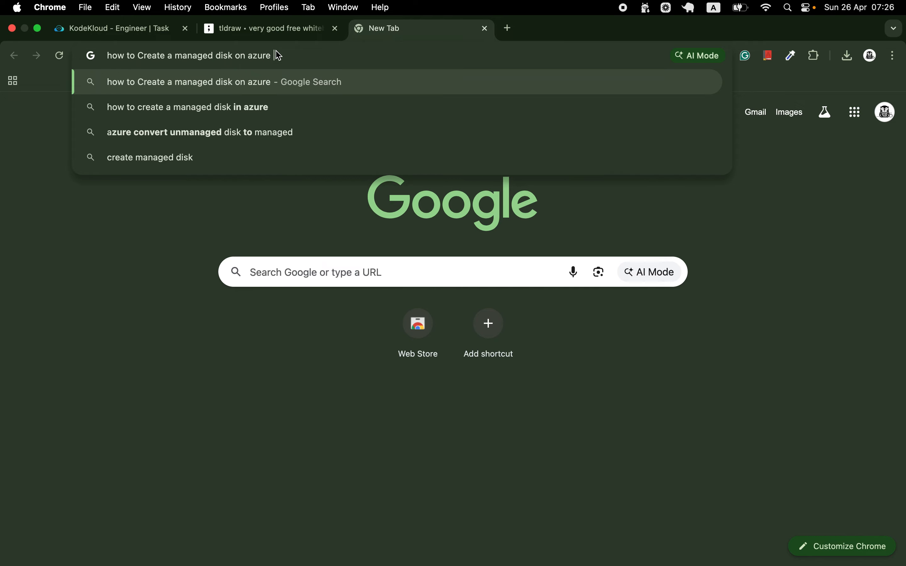
{"action": "type", "text": "from the coe"}
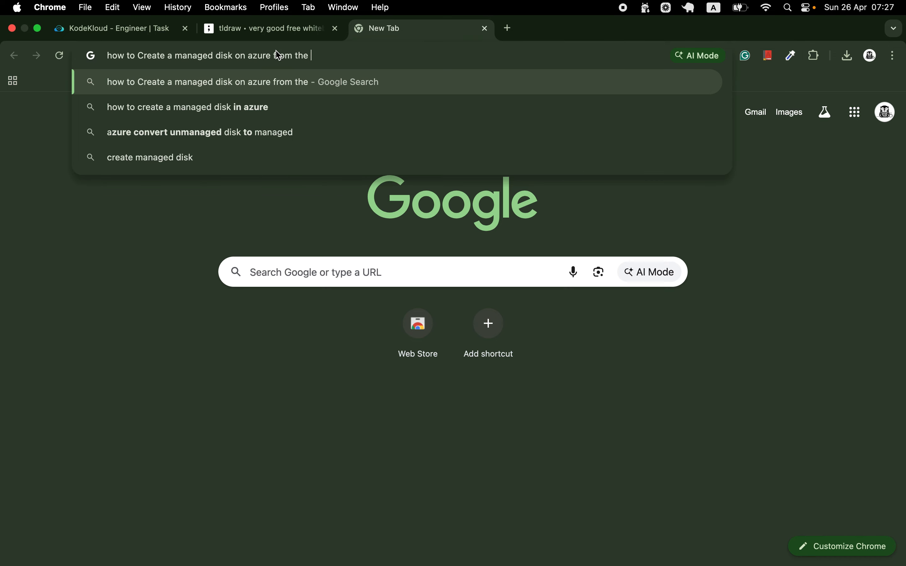
{"action": "key", "text": "BackSpace"}
{"action": "key", "text": "BackSpace"}
{"action": "type", "text": "ent"}
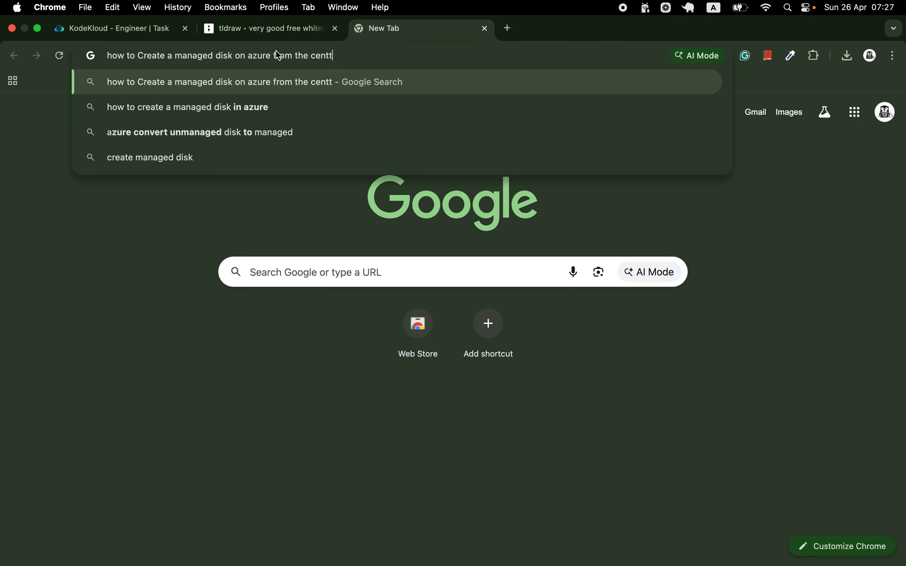
{"action": "type", "text": "os"}
{"action": "key", "text": "BackSpace"}
{"action": "key", "text": "BackSpace"}
{"action": "type", "text": "os terminal"}
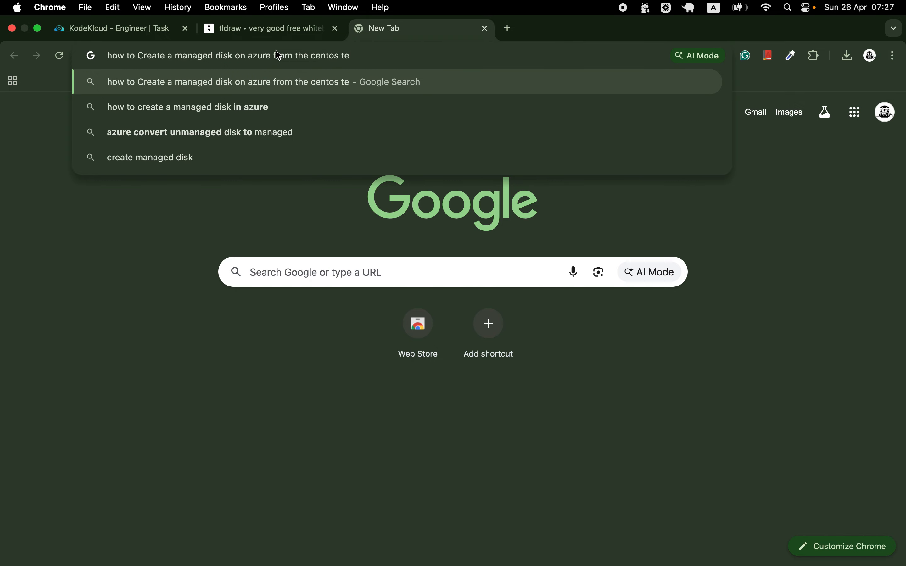
{"action": "key", "text": "Return"}
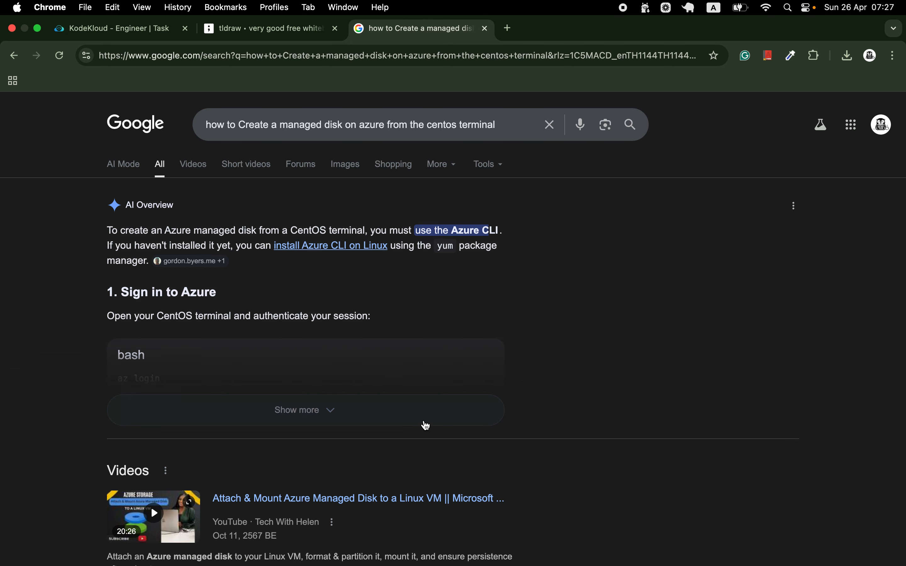
{"action": "left_click", "coordinate": [410, 418]}
{"action": "scroll", "coordinate": [412, 419], "scroll_direction": "down", "scroll_amount": 6}
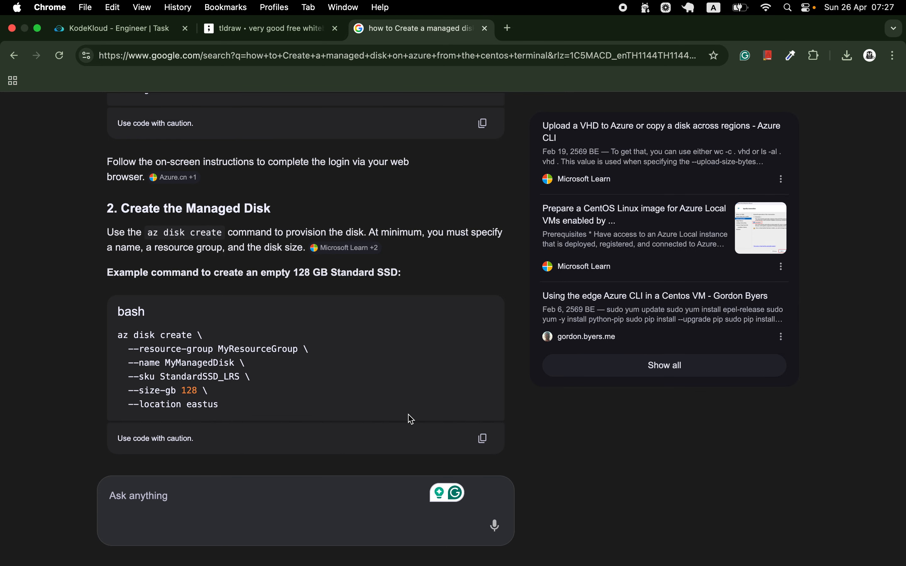
Return to the KodeKloud lab, run az group list in the terminal, and highlight the resource group's name in the output
{"action": "left_click", "coordinate": [144, 35]}
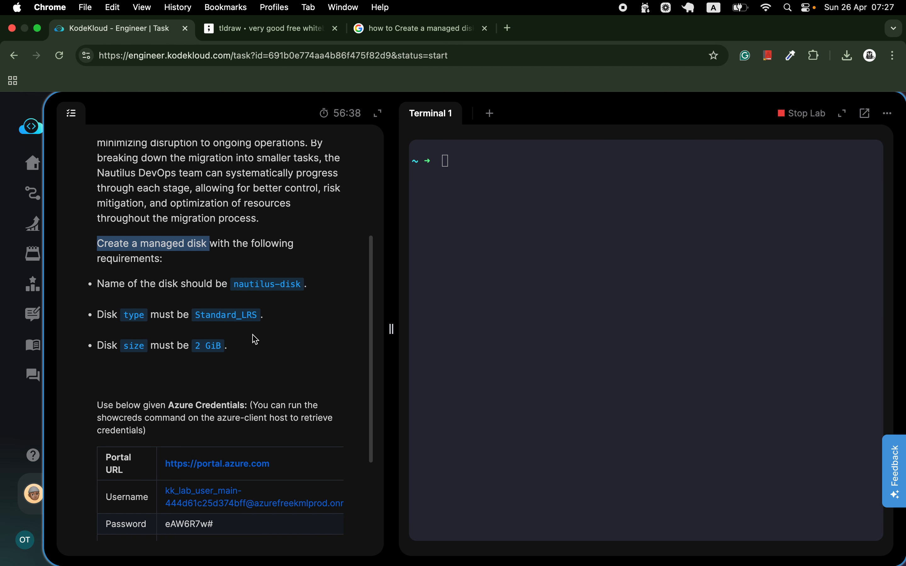
{"action": "scroll", "coordinate": [255, 339], "scroll_direction": "up", "scroll_amount": 3}
{"action": "scroll", "coordinate": [255, 339], "scroll_direction": "up", "scroll_amount": 1}
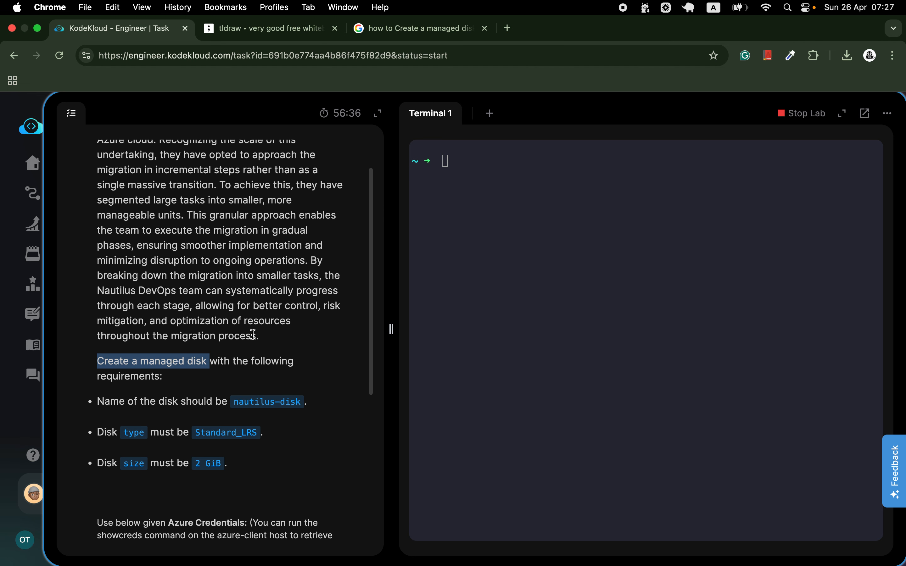
{"action": "left_click", "coordinate": [520, 178]}
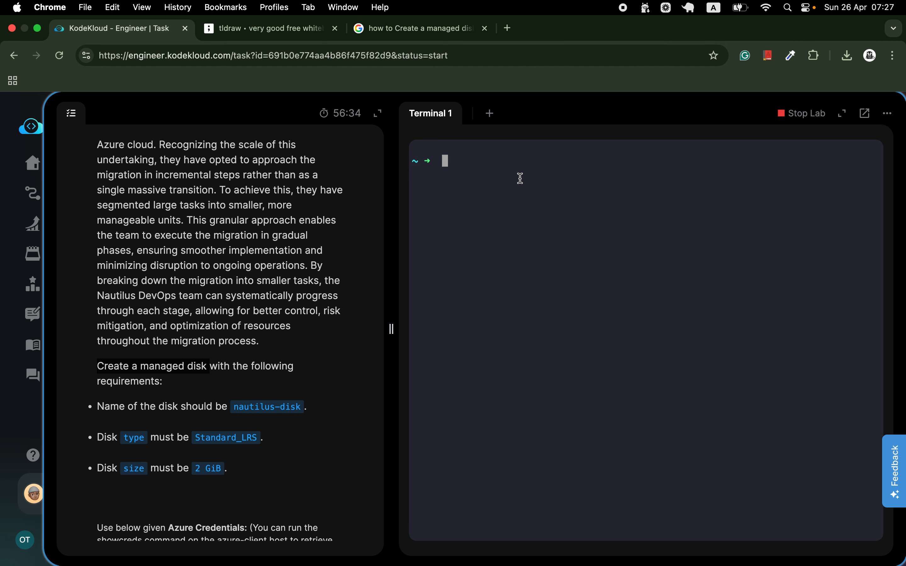
{"action": "type", "text": "az group "}
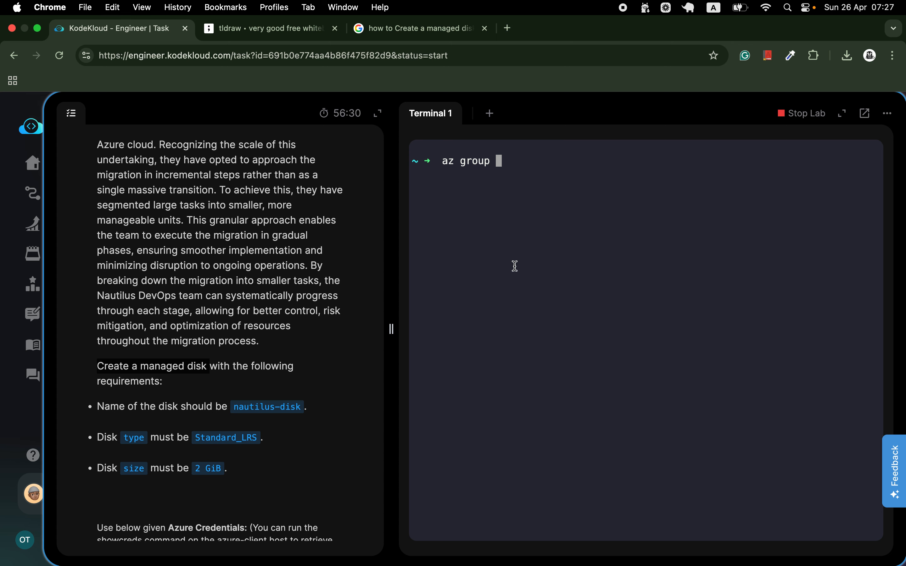
{"action": "type", "text": "list"}
{"action": "key", "text": "Return"}
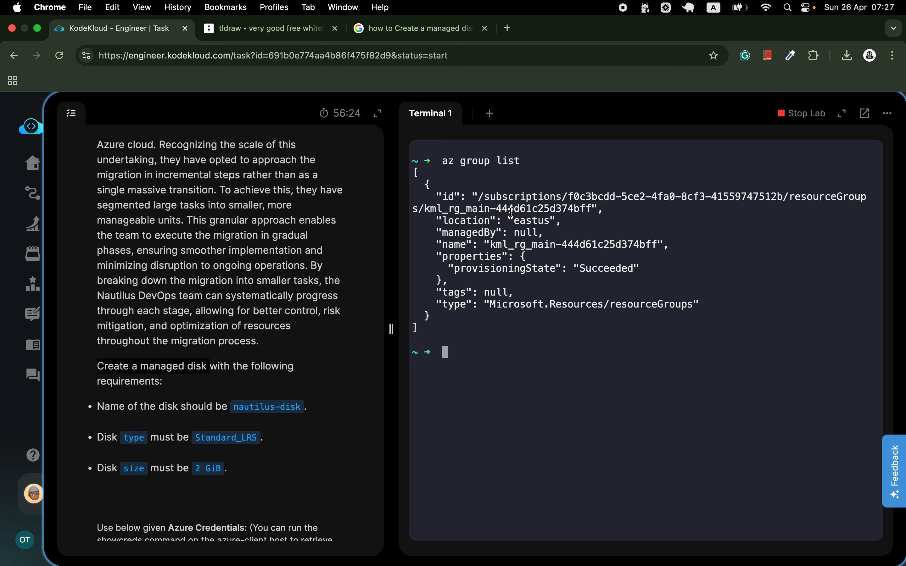
{"action": "left_click_drag", "start_coordinate": [491, 244], "coordinate": [658, 242]}
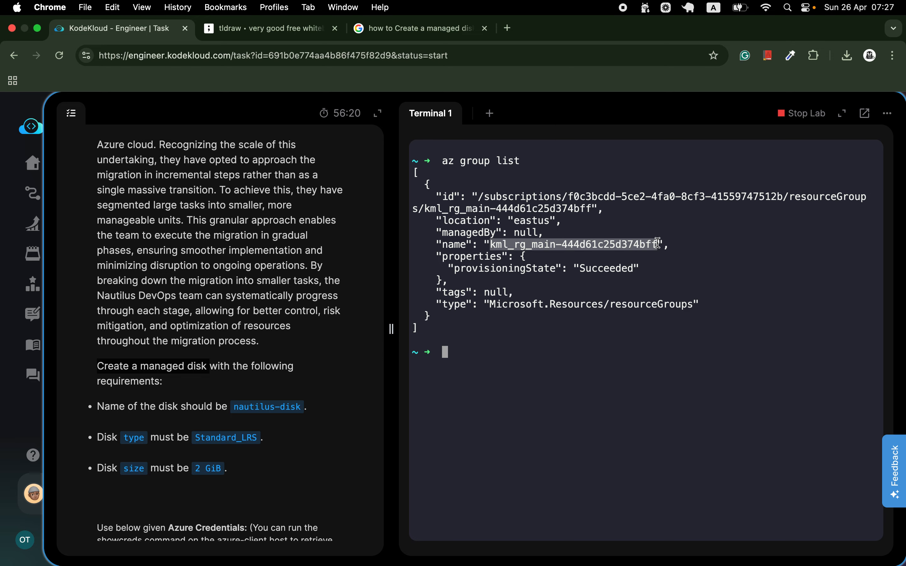
Copy the example az disk create command from the AI Overview into the follow-up question box as a scratch draft
{"action": "left_click", "coordinate": [433, 34]}
{"action": "scroll", "coordinate": [411, 267], "scroll_direction": "down", "scroll_amount": 1}
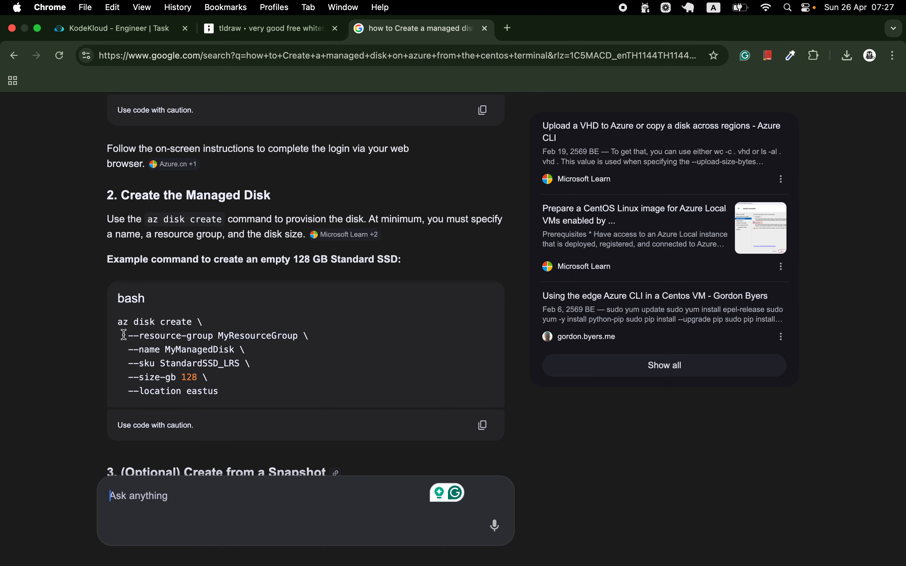
{"action": "left_click_drag", "start_coordinate": [119, 325], "coordinate": [233, 389]}
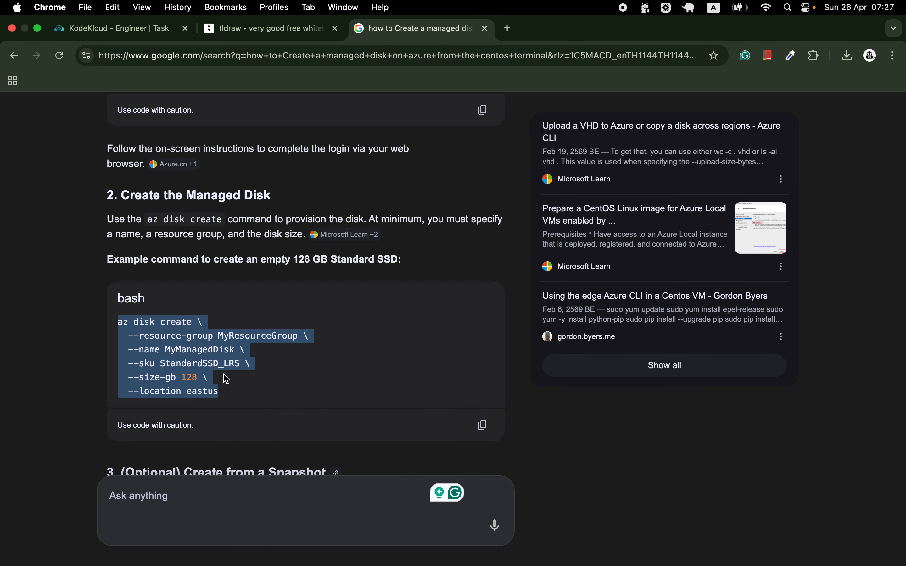
{"action": "left_click", "coordinate": [108, 226]}
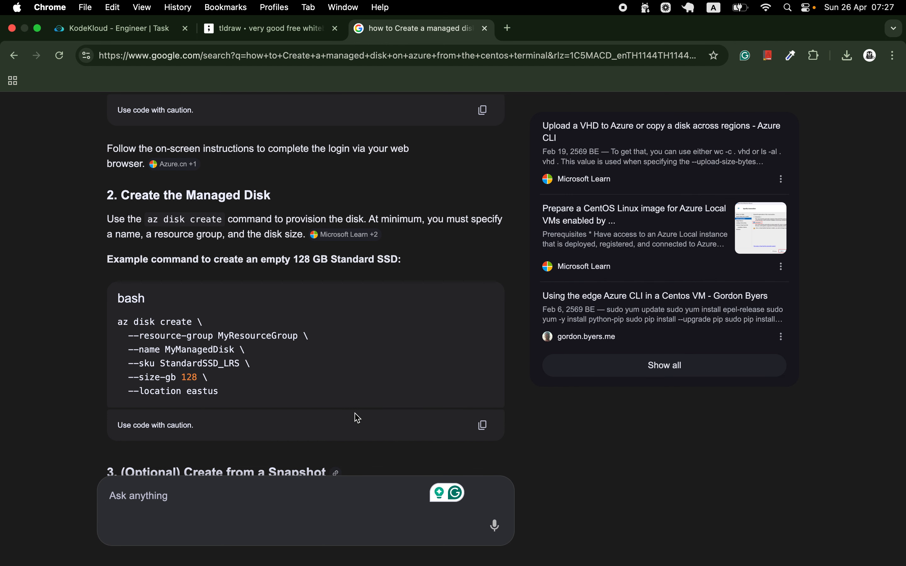
{"action": "left_click", "coordinate": [489, 437]}
{"action": "left_click", "coordinate": [198, 496]}
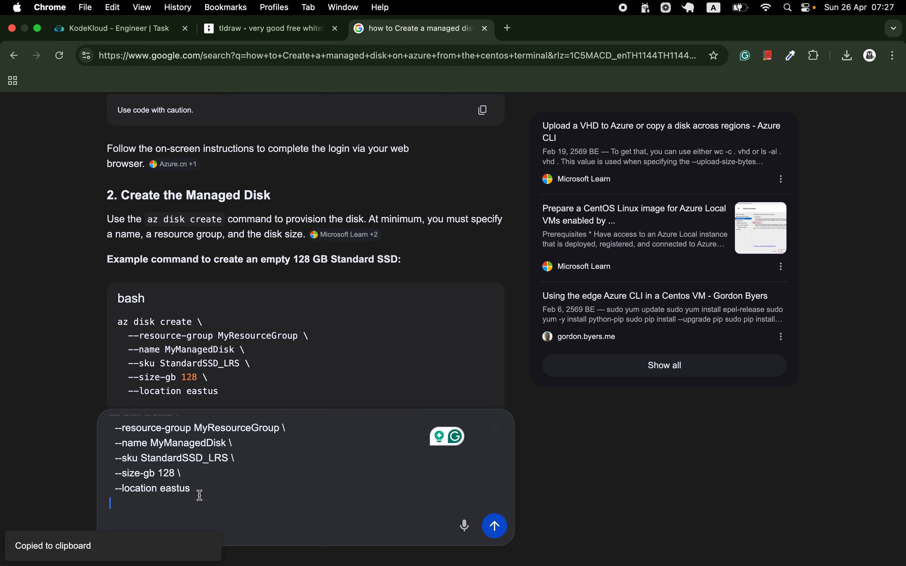
{"action": "key", "text": "super+v"}
{"action": "key", "text": "BackSpace"}
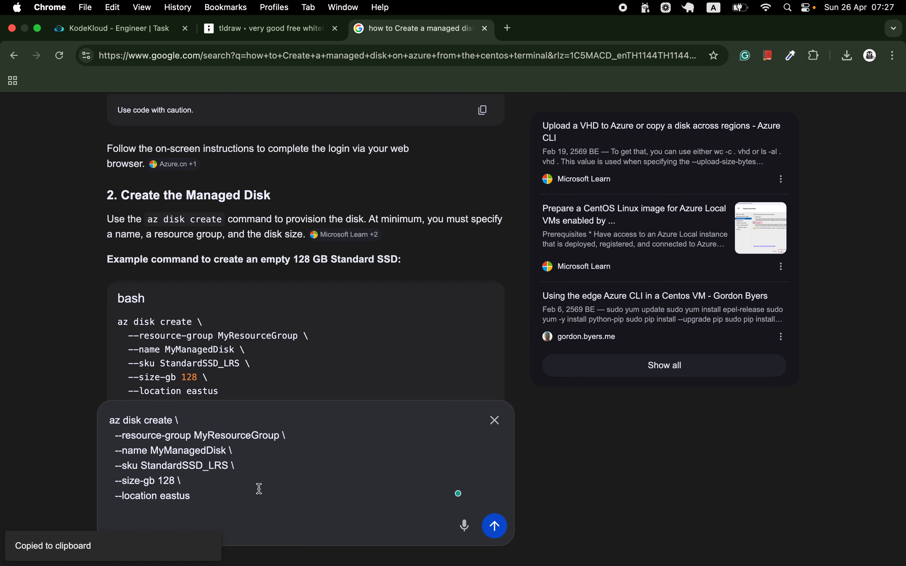
Remove the --location line from the drafted command and set --size-gb to 2, checking it against the task's disk size requirement
{"action": "key", "text": "super+shift+Left"}
{"action": "key", "text": "BackSpace"}
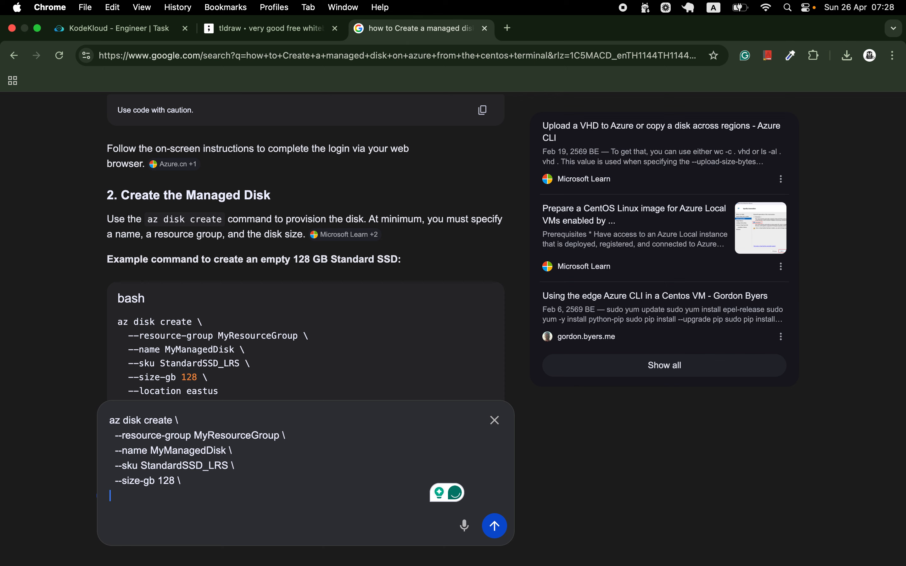
{"action": "key", "text": "BackSpace"}
{"action": "key", "text": "shift+Left"}
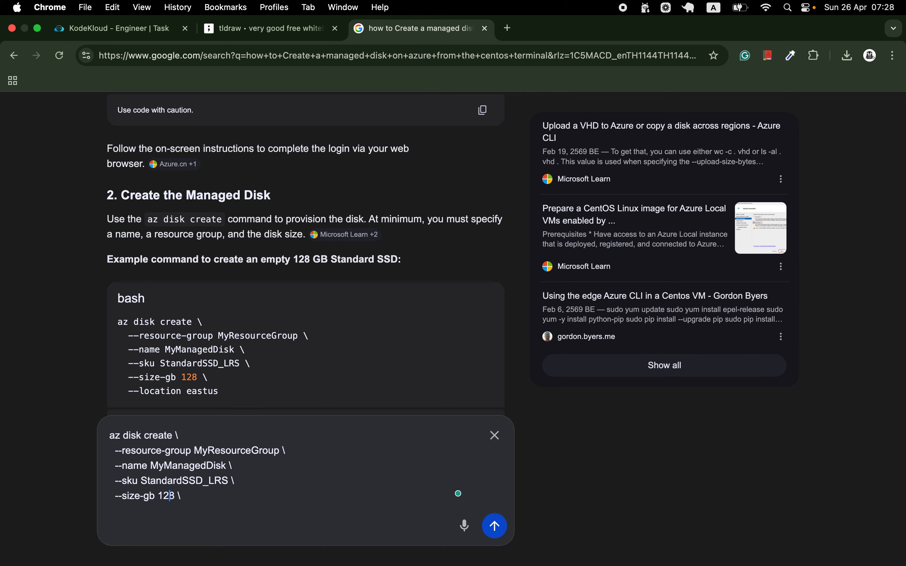
{"action": "key", "text": "Right"}
{"action": "key", "text": "BackSpace"}
{"action": "key", "text": "BackSpace"}
{"action": "left_click", "coordinate": [161, 28]}
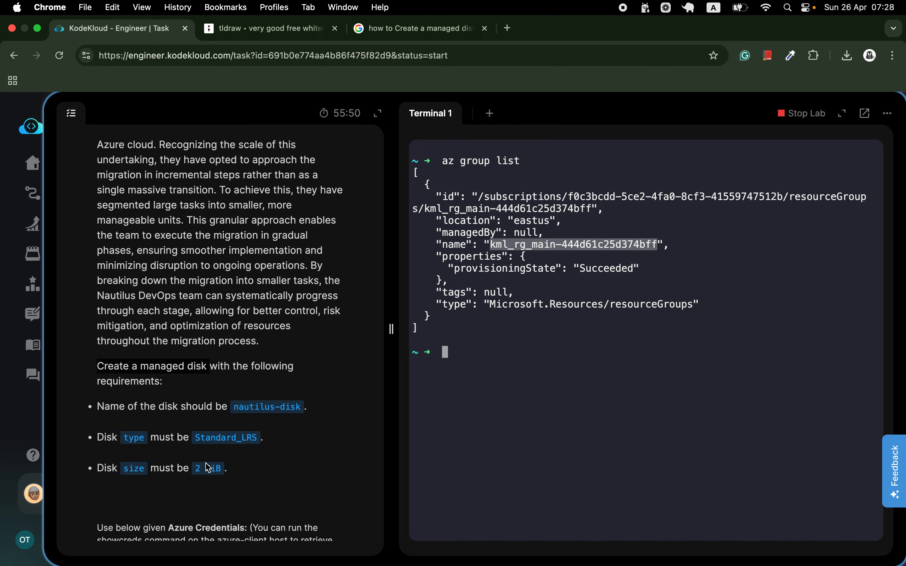
{"action": "left_click_drag", "start_coordinate": [101, 471], "coordinate": [215, 468]}
{"action": "left_click", "coordinate": [409, 37]}
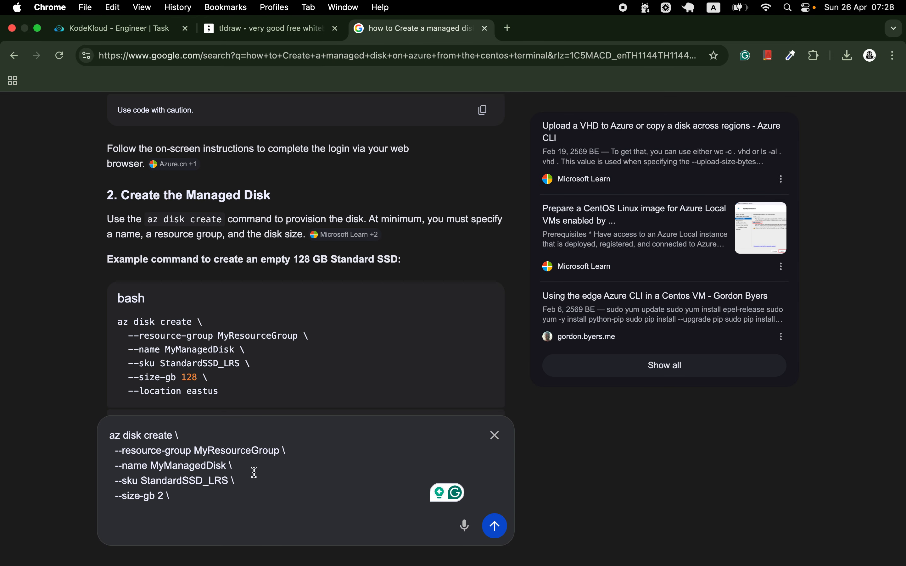
Set the drafted command's --sku to Standard_LRS, comparing it with the disk type required in the KodeKloud task
{"action": "left_click", "coordinate": [136, 33]}
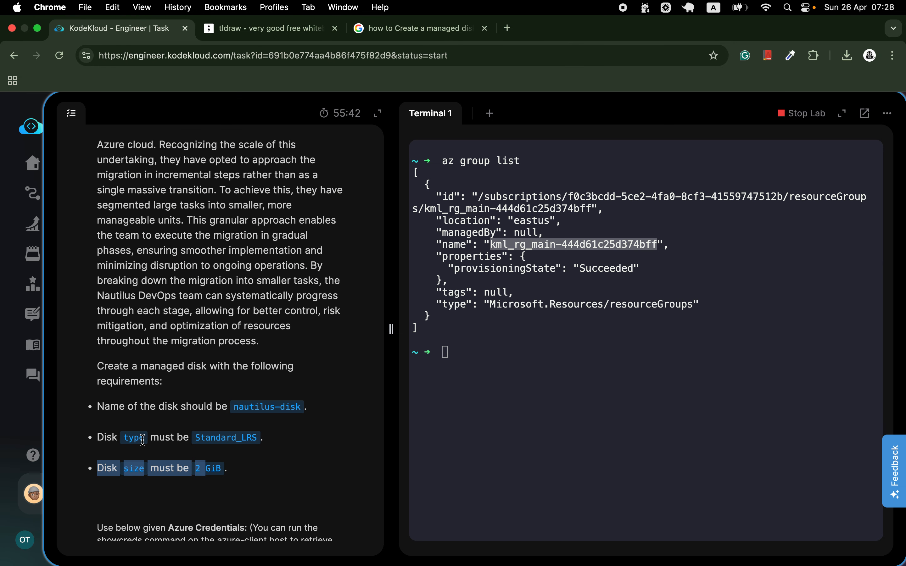
{"action": "left_click", "coordinate": [432, 35]}
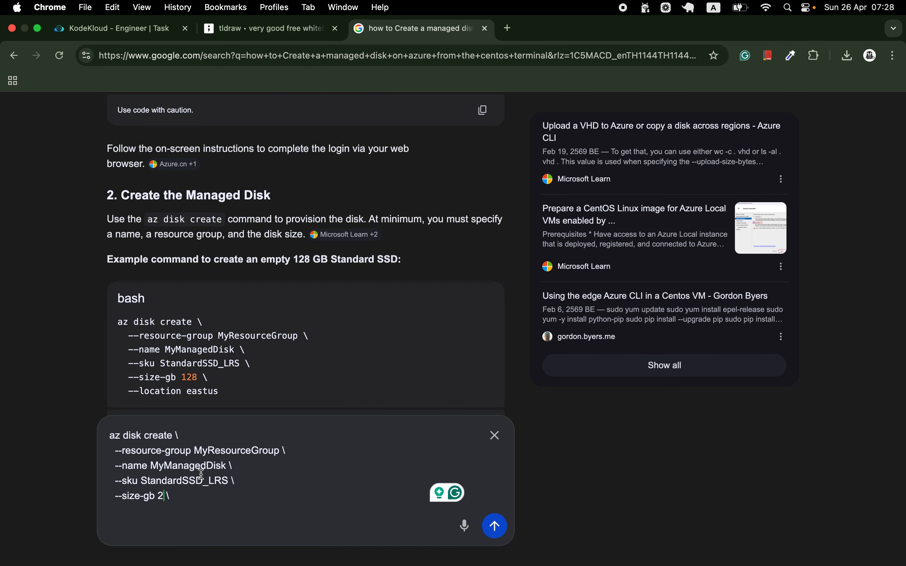
{"action": "key", "text": "BackSpace"}
{"action": "key", "text": "BackSpace"}
{"action": "key", "text": "BackSpace"}
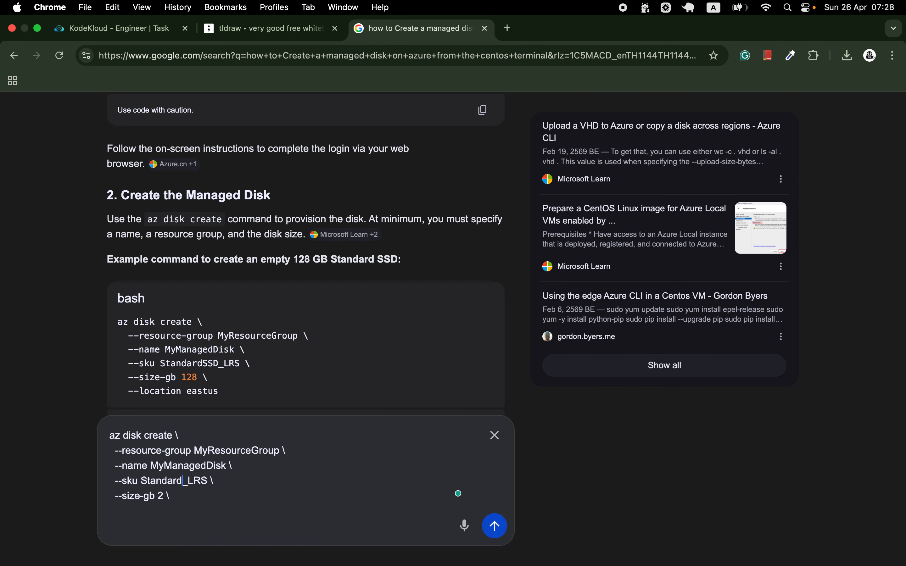
{"action": "left_click", "coordinate": [149, 30]}
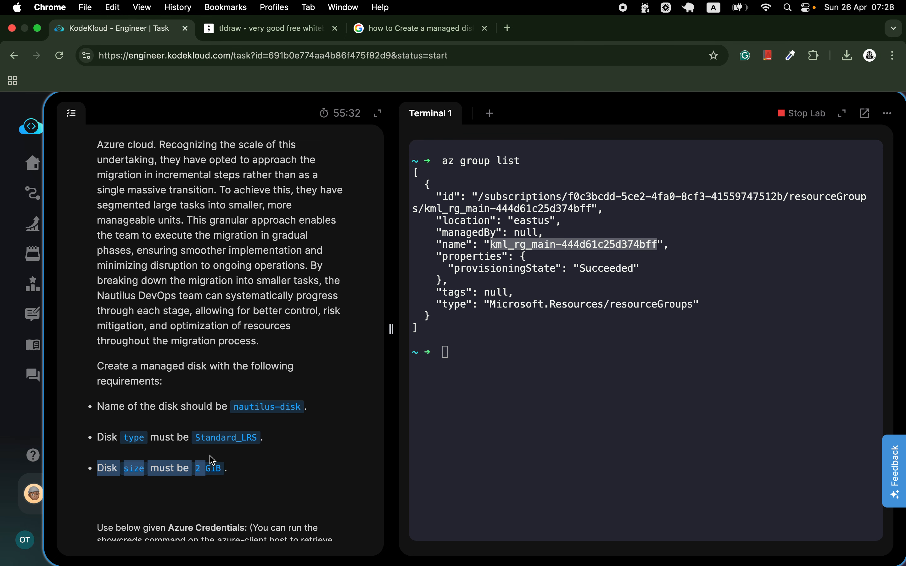
{"action": "left_click", "coordinate": [407, 33]}
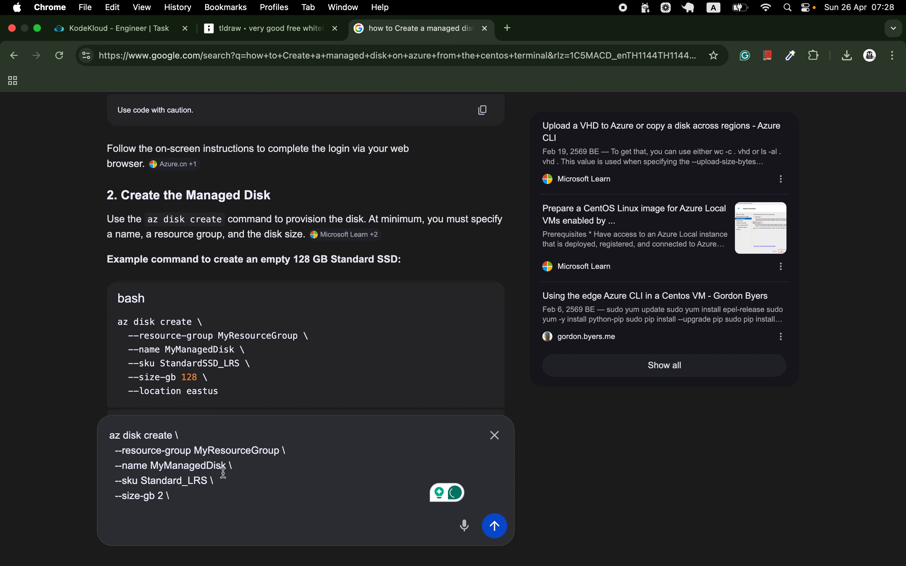
Replace the placeholder disk name in the drafted command with nautilus-disk, copied from the task requirements
{"action": "key", "text": "BackSpace"}
{"action": "key", "text": "BackSpace"}
{"action": "key", "text": "BackSpace"}
{"action": "key", "text": "BackSpace"}
{"action": "key", "text": "BackSpace"}
{"action": "key", "text": "BackSpace"}
{"action": "key", "text": "BackSpace"}
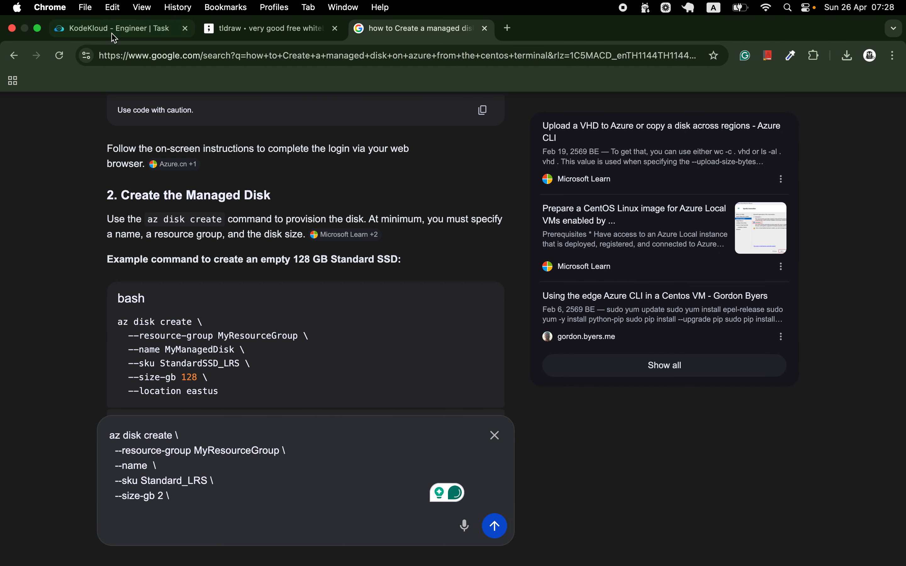
{"action": "left_click", "coordinate": [120, 28]}
{"action": "left_click_drag", "start_coordinate": [235, 407], "coordinate": [303, 411]}
{"action": "key", "text": "super+c"}
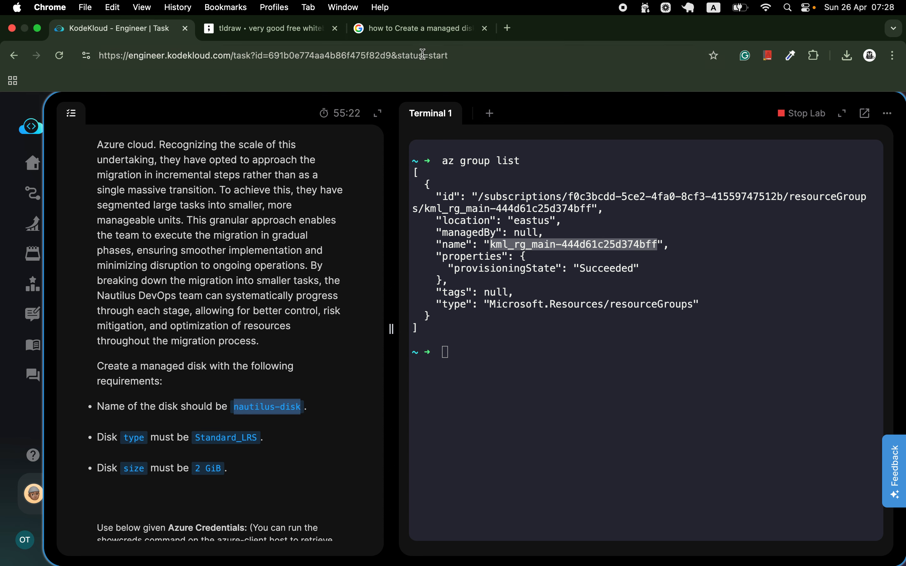
{"action": "left_click", "coordinate": [412, 29]}
{"action": "key", "text": "super+v"}
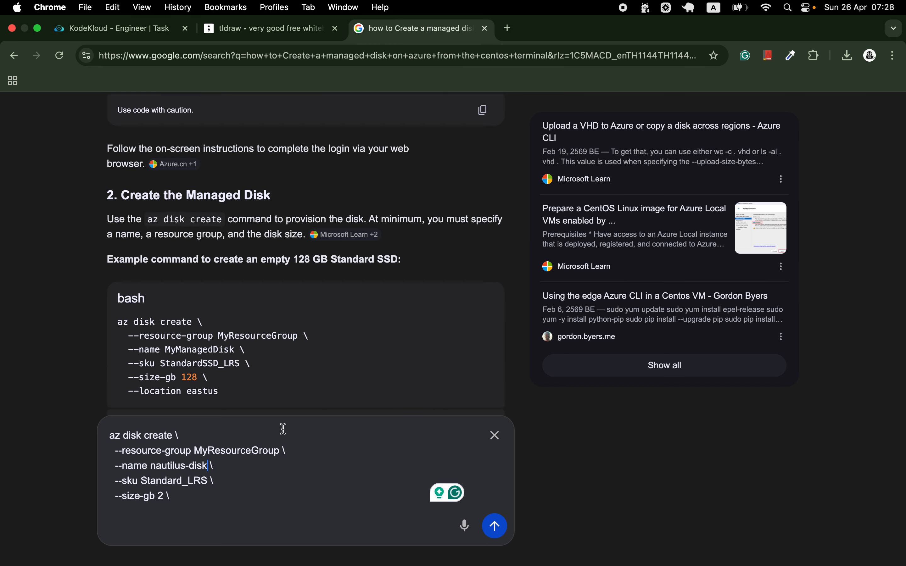
Replace the placeholder resource group in the drafted command with kml_rg_main-444d61c25d374bff, copied from the az group list output in the lab terminal
{"action": "left_click", "coordinate": [120, 29]}
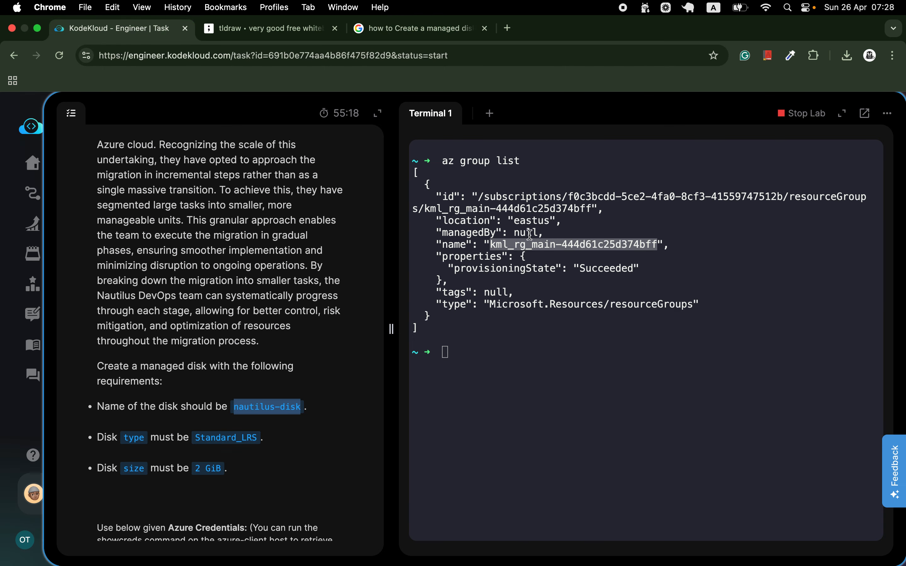
{"action": "left_click", "coordinate": [554, 261]}
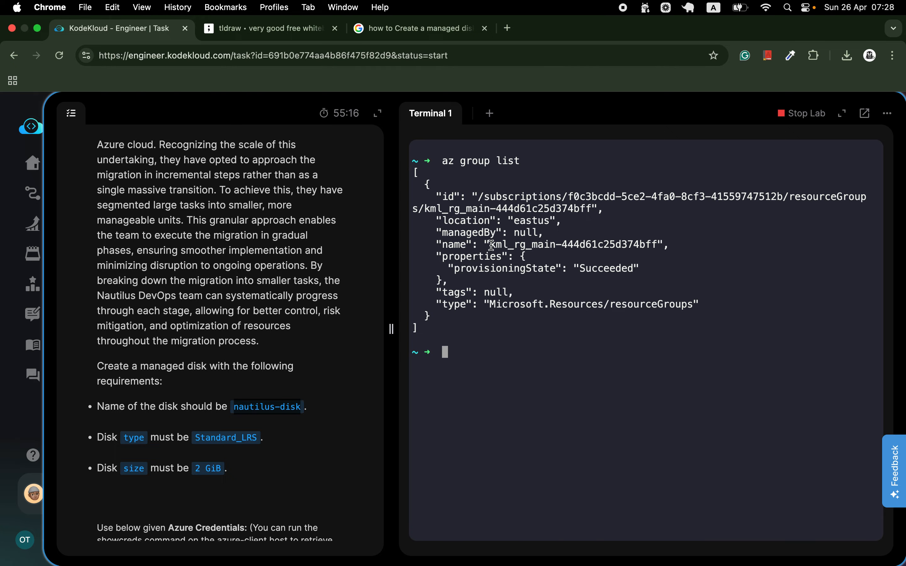
{"action": "left_click_drag", "start_coordinate": [491, 245], "coordinate": [659, 244]}
{"action": "key", "text": "super+c"}
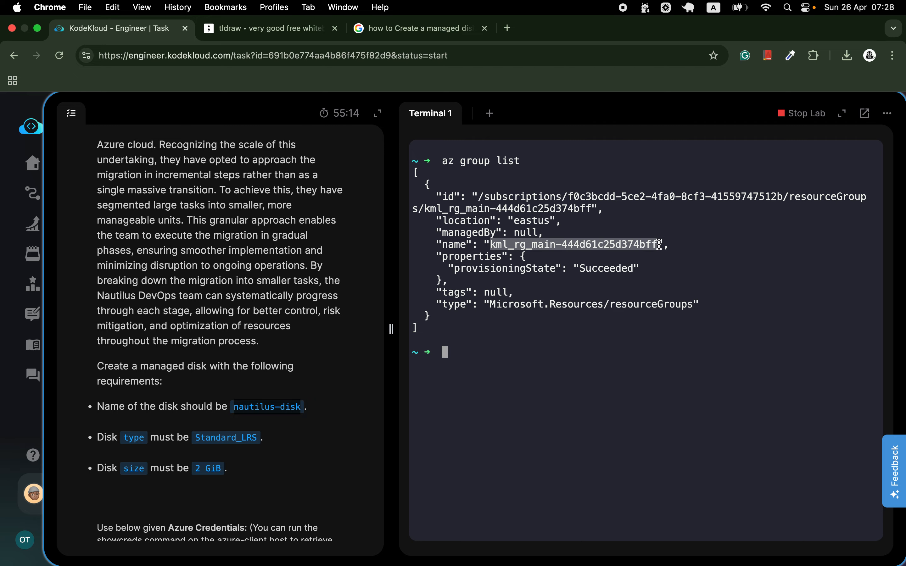
{"action": "left_click", "coordinate": [375, 28]}
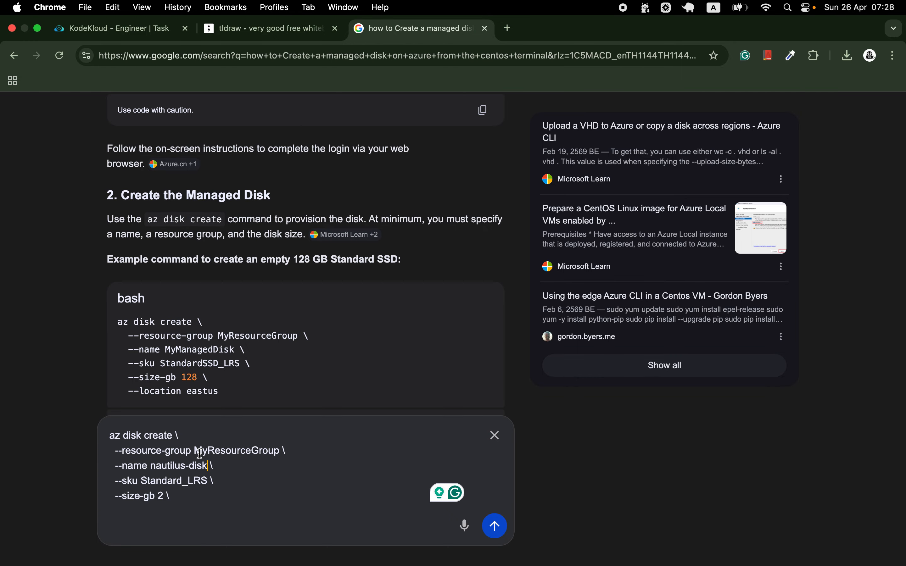
{"action": "left_click_drag", "start_coordinate": [195, 452], "coordinate": [280, 451]}
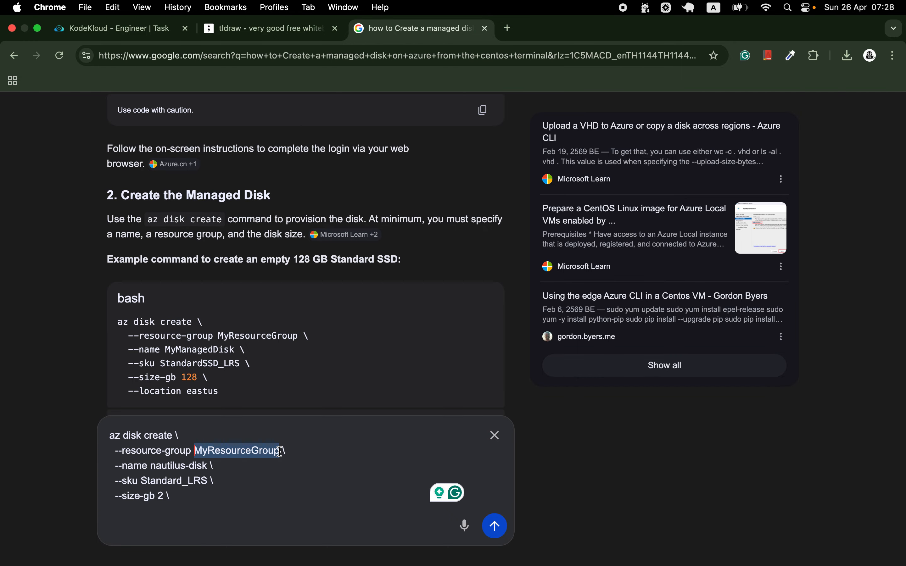
{"action": "key", "text": "super+v"}
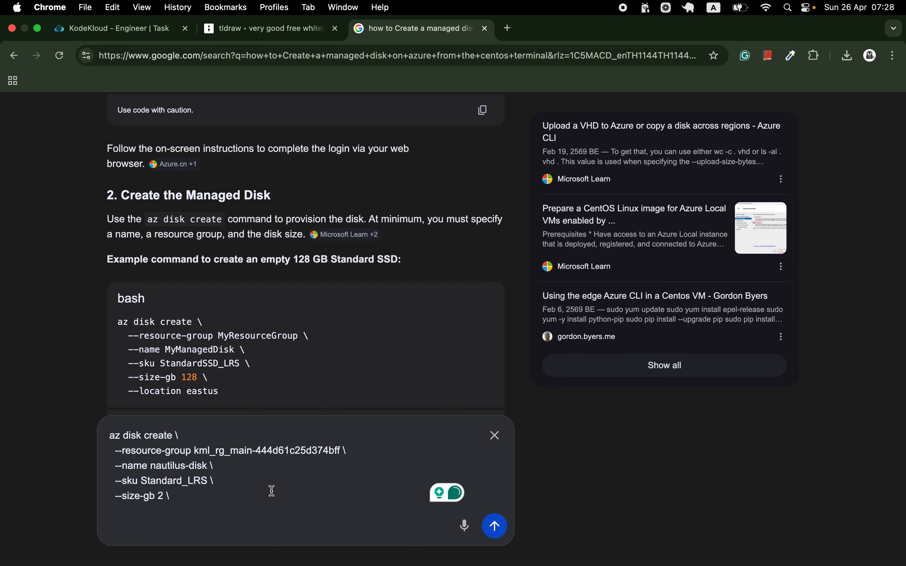
Try to run the drafted az disk create command, with its trailing backslash, in the lab terminal
{"action": "key", "text": "super+a"}
{"action": "key", "text": "super+c"}
{"action": "key", "text": "super+1"}
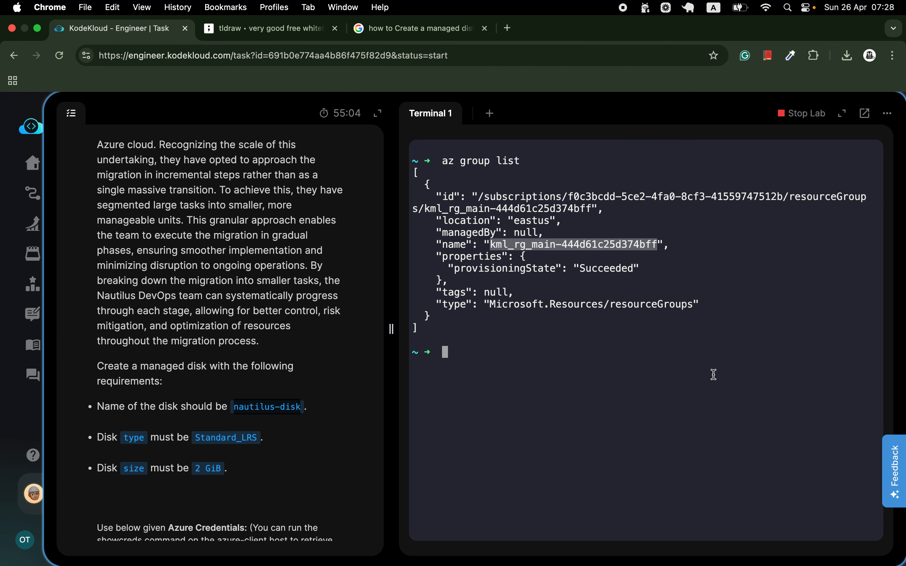
{"action": "left_click", "coordinate": [601, 376]}
{"action": "key", "text": "super+v"}
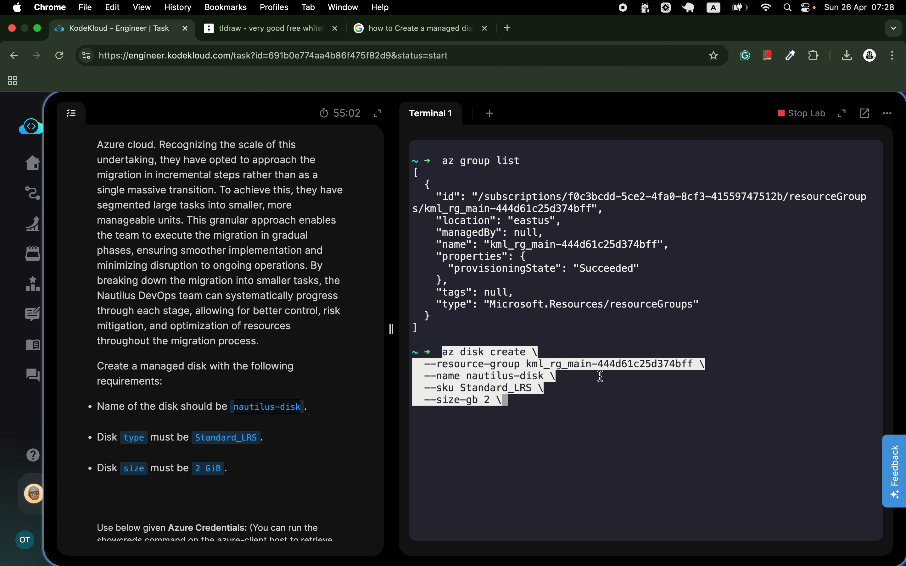
{"action": "key", "text": "Return"}
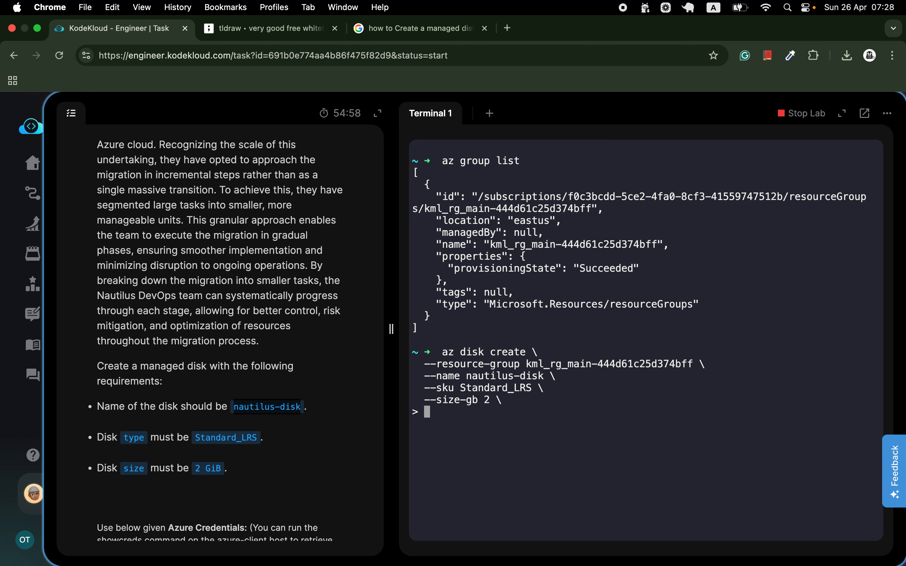
{"action": "key", "text": "ctrl+c"}
Remove the trailing backslash after --size-gb 2 in the draft and run the corrected az disk create command in the lab terminal
{"action": "key", "text": "super+3"}
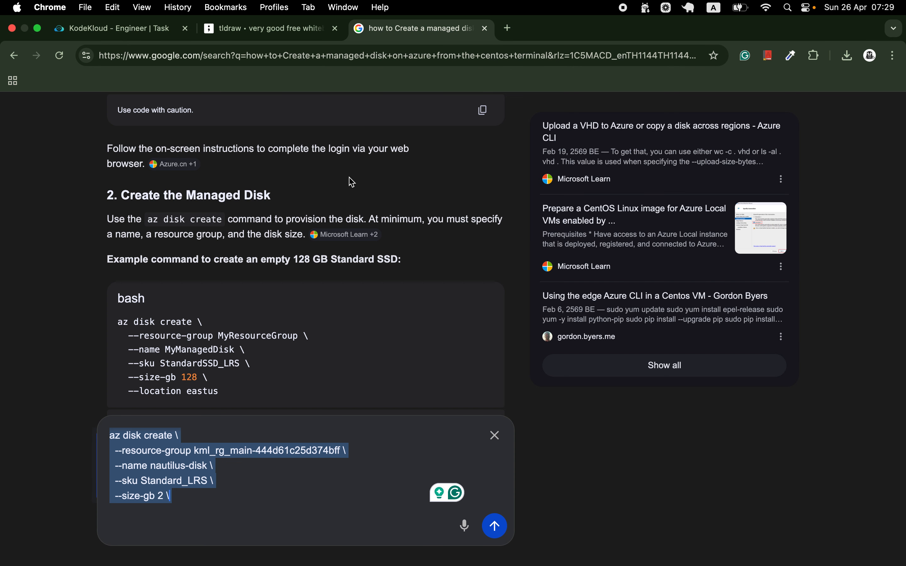
{"action": "left_click", "coordinate": [177, 494]}
{"action": "key", "text": "BackSpace"}
{"action": "key", "text": "BackSpace"}
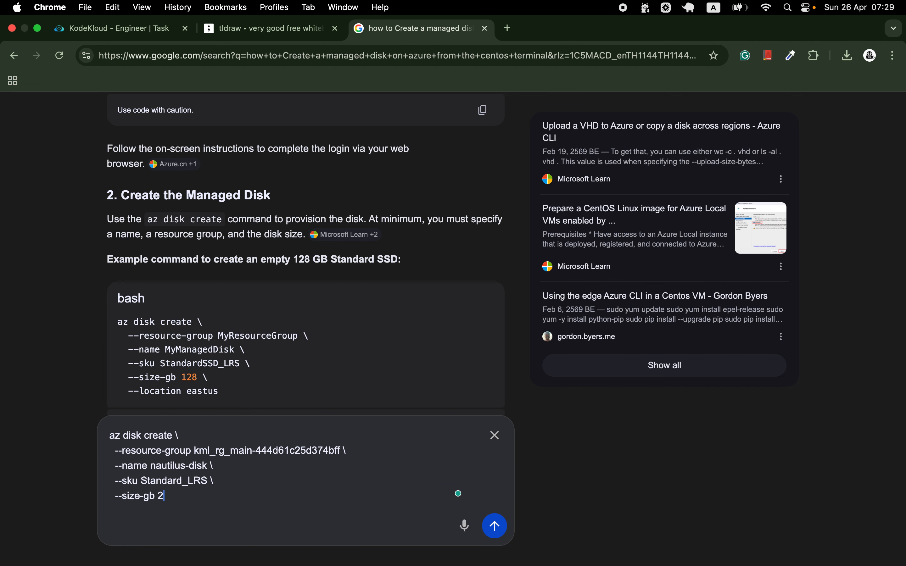
{"action": "key", "text": "super+a"}
{"action": "key", "text": "super+c"}
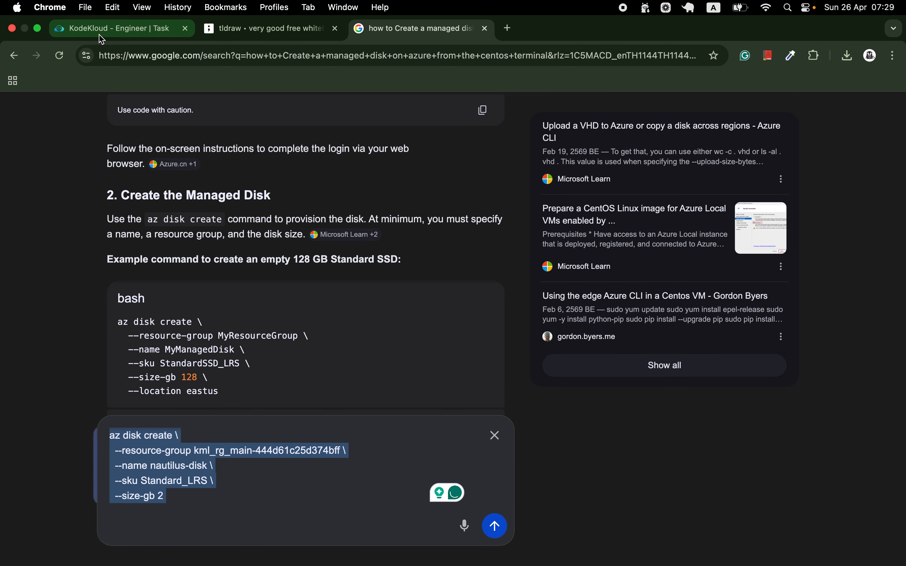
{"action": "left_click", "coordinate": [102, 30]}
{"action": "key", "text": "super+v"}
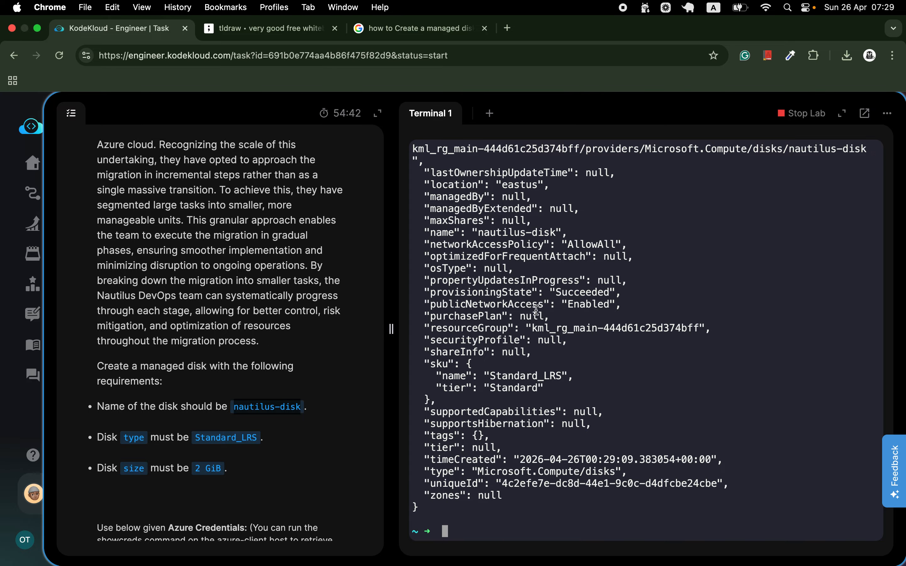
Check the provisioning state, public network access and location in the disk creation output
{"action": "left_click_drag", "start_coordinate": [430, 293], "coordinate": [616, 293]}
{"action": "left_click_drag", "start_coordinate": [430, 304], "coordinate": [599, 308]}
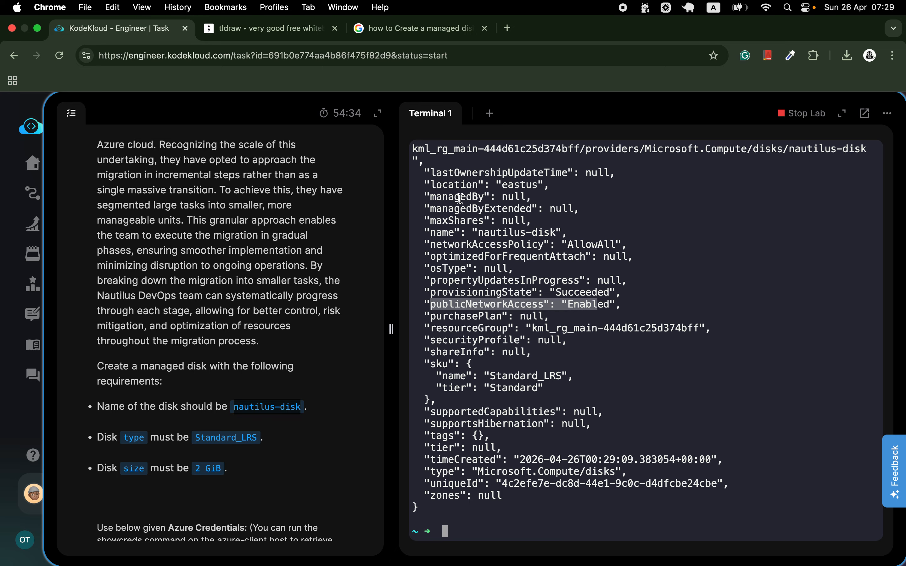
{"action": "left_click_drag", "start_coordinate": [428, 185], "coordinate": [545, 186]}
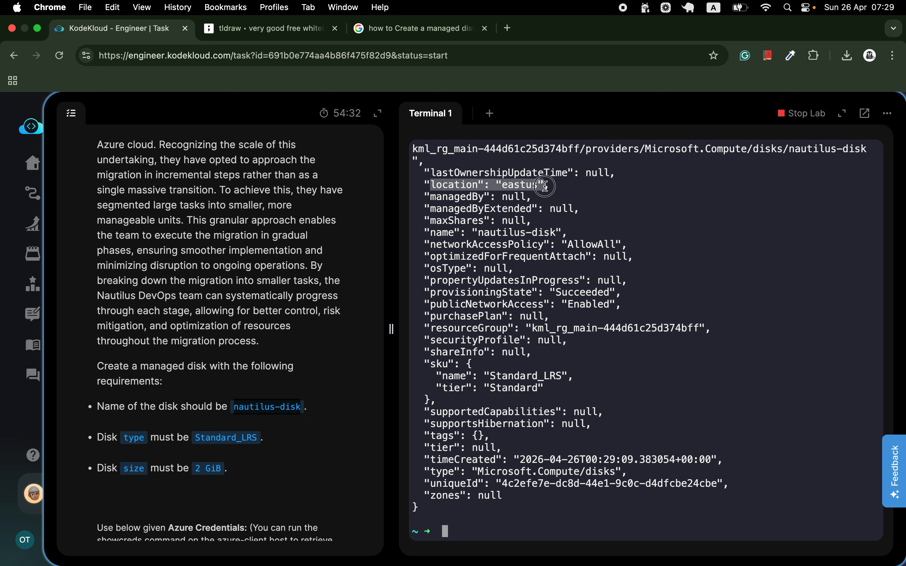
Review the rest of the AI Overview's az disk create guidance and the task requirements for a way to verify the disk
{"action": "left_click", "coordinate": [402, 32]}
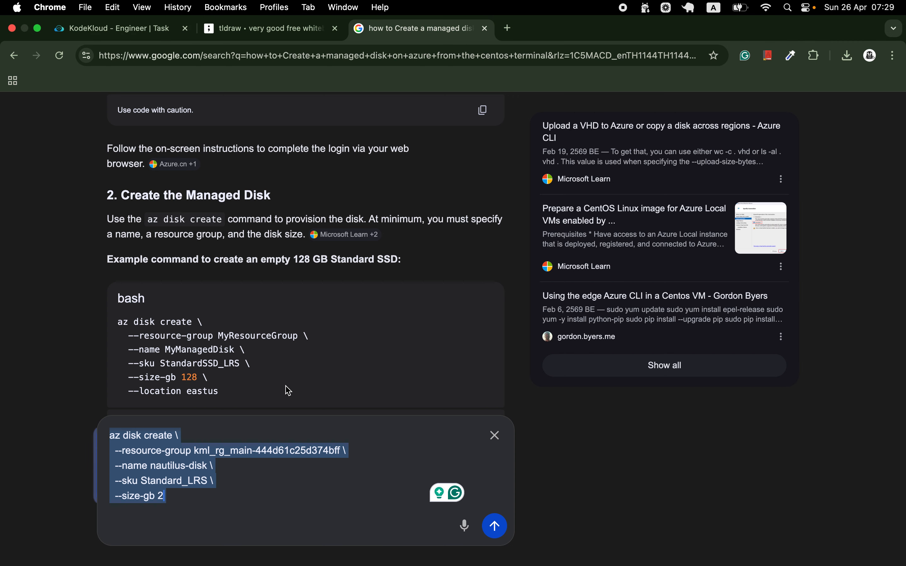
{"action": "scroll", "coordinate": [288, 391], "scroll_direction": "down", "scroll_amount": 15}
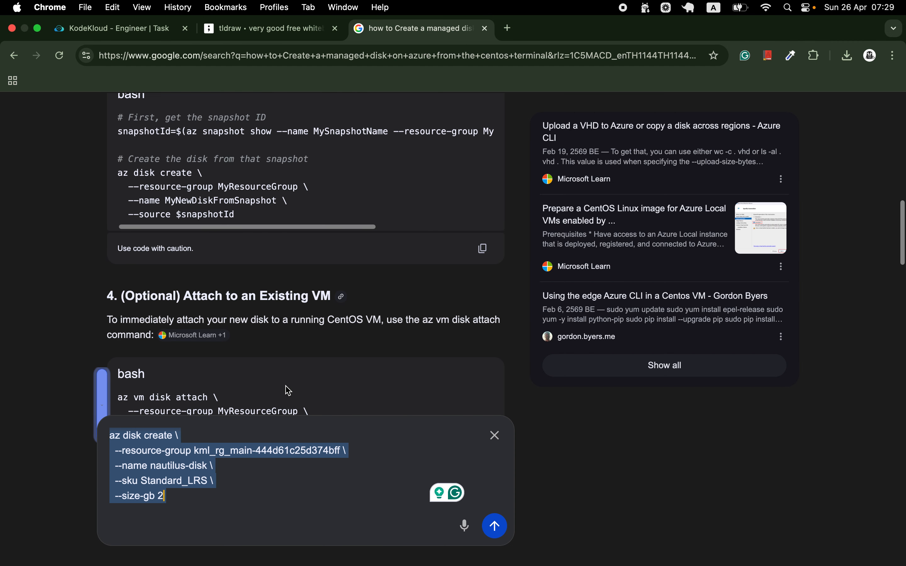
{"action": "scroll", "coordinate": [288, 391], "scroll_direction": "down", "scroll_amount": 8}
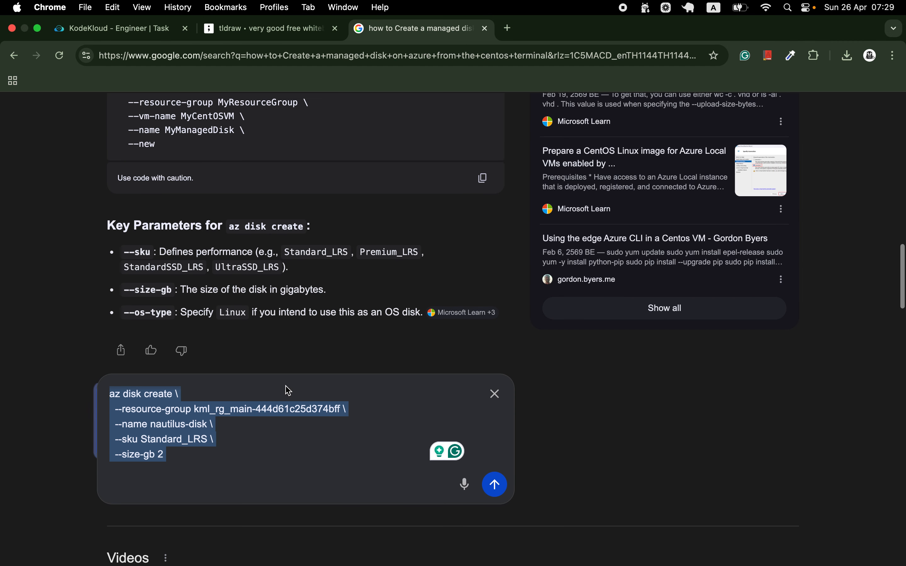
{"action": "scroll", "coordinate": [288, 391], "scroll_direction": "down", "scroll_amount": 3}
{"action": "scroll", "coordinate": [289, 391], "scroll_direction": "up", "scroll_amount": 2}
{"action": "left_click", "coordinate": [161, 30]}
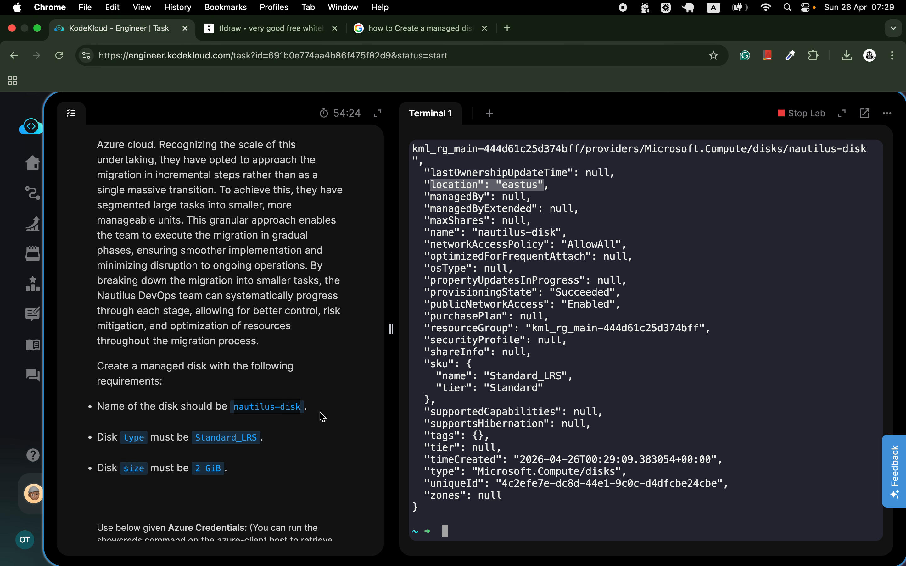
{"action": "scroll", "coordinate": [322, 417], "scroll_direction": "down", "scroll_amount": 5}
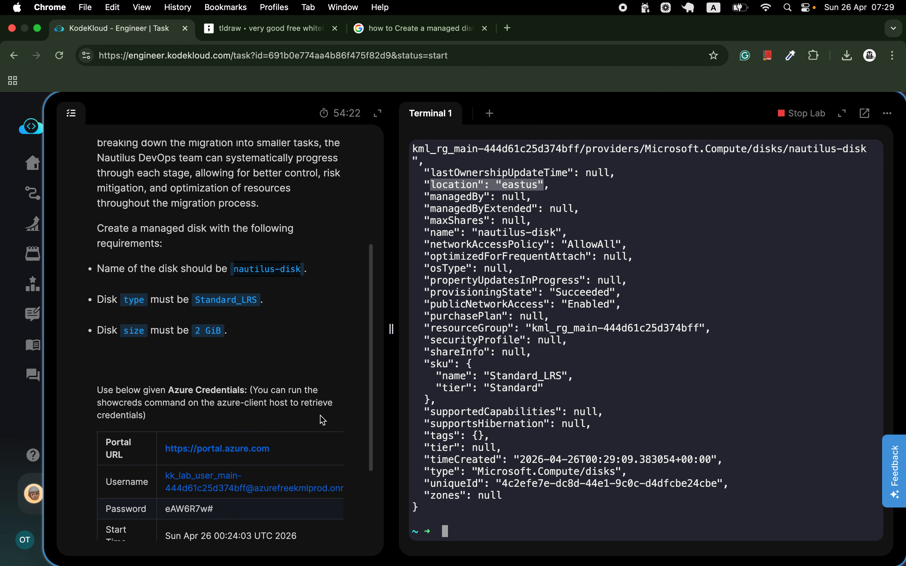
Search Google for "how to Create a managed disk on azure and how to see list of disk created from the centos terminal"
{"action": "left_click", "coordinate": [397, 30]}
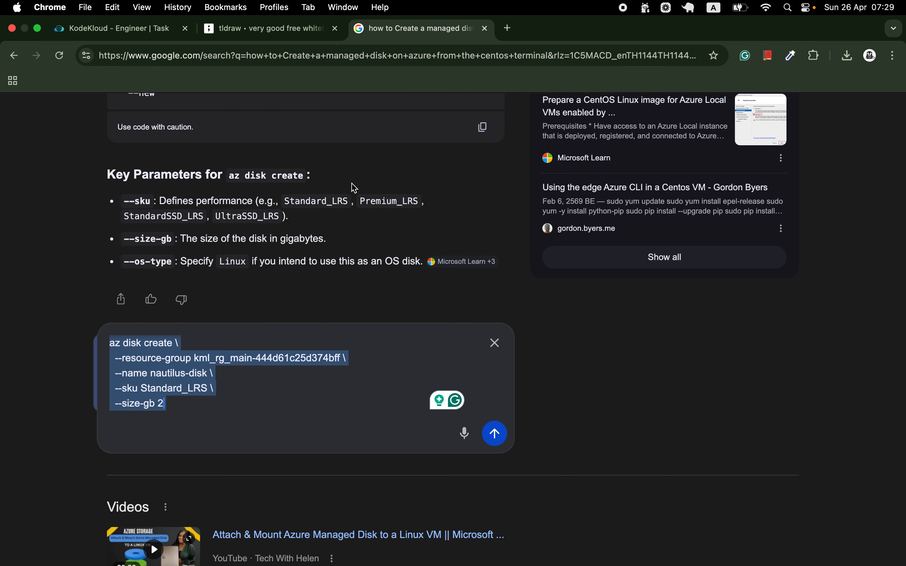
{"action": "scroll", "coordinate": [355, 188], "scroll_direction": "up", "scroll_amount": 15}
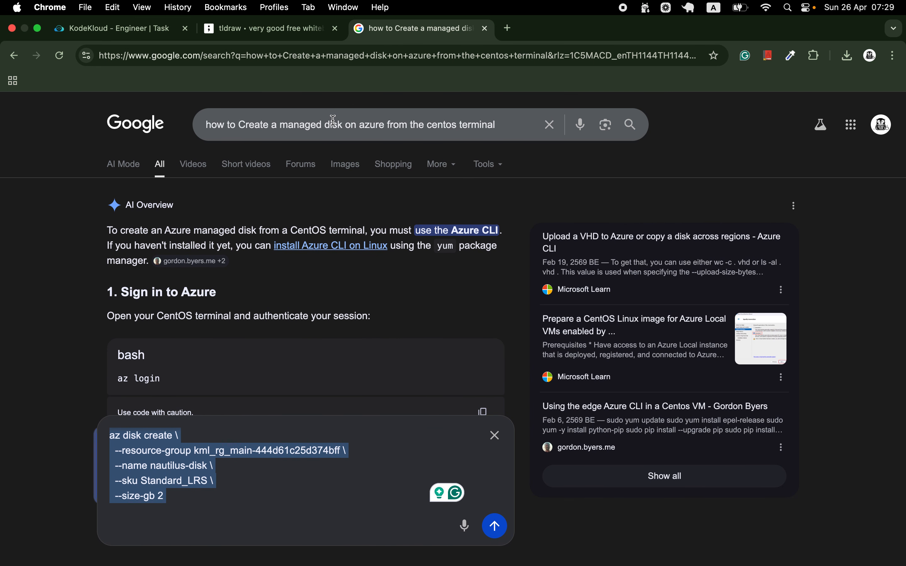
{"action": "left_click", "coordinate": [489, 127]}
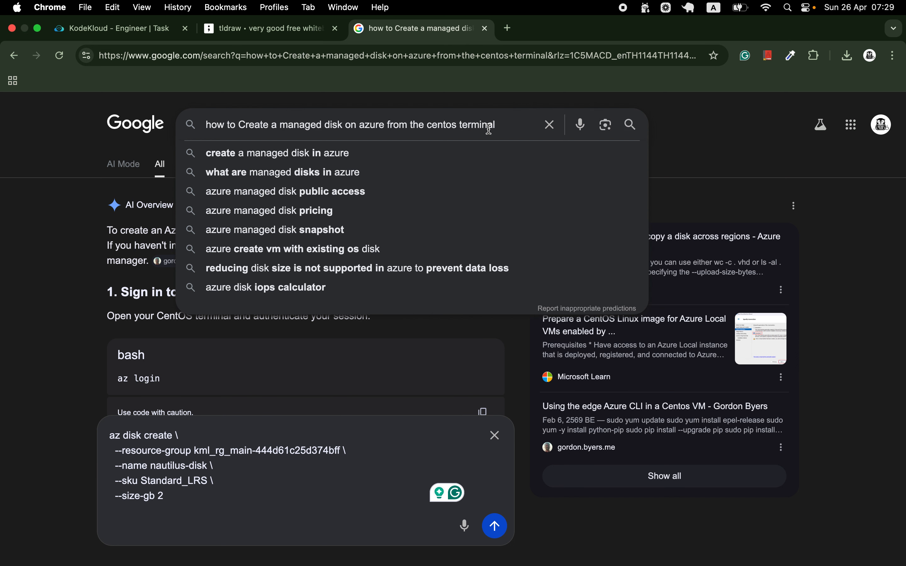
{"action": "left_click", "coordinate": [385, 125]}
{"action": "type", "text": "managed disk on azure and h "}
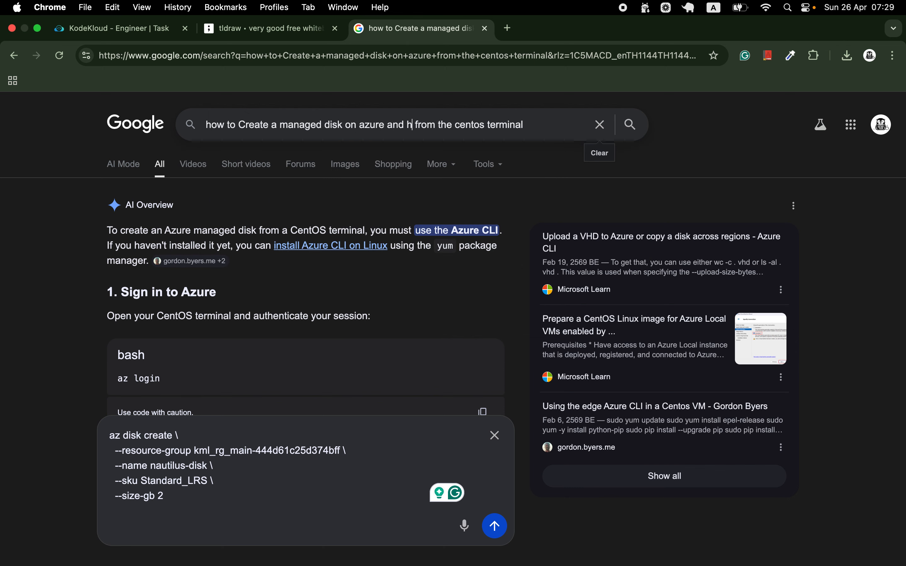
{"action": "type", "text": "ow to see list"}
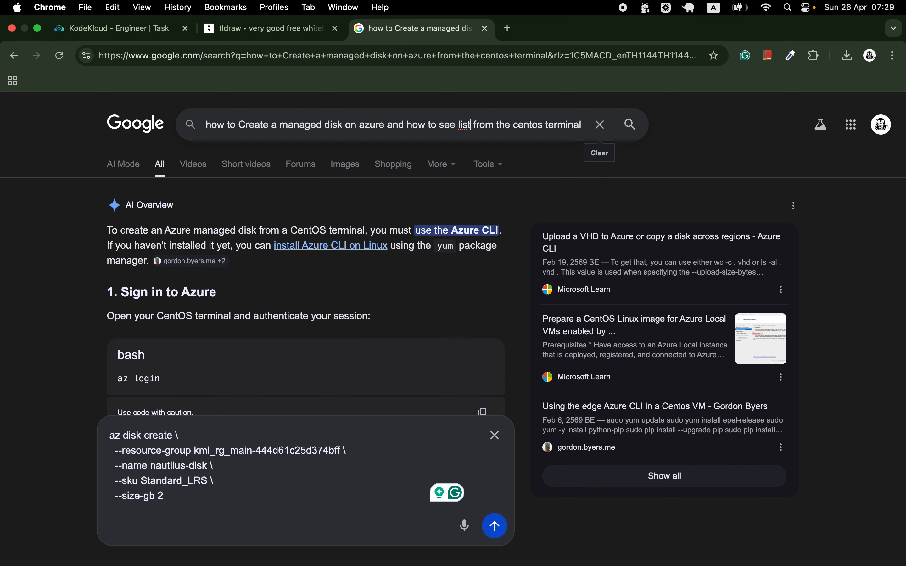
{"action": "type", "text": " of"}
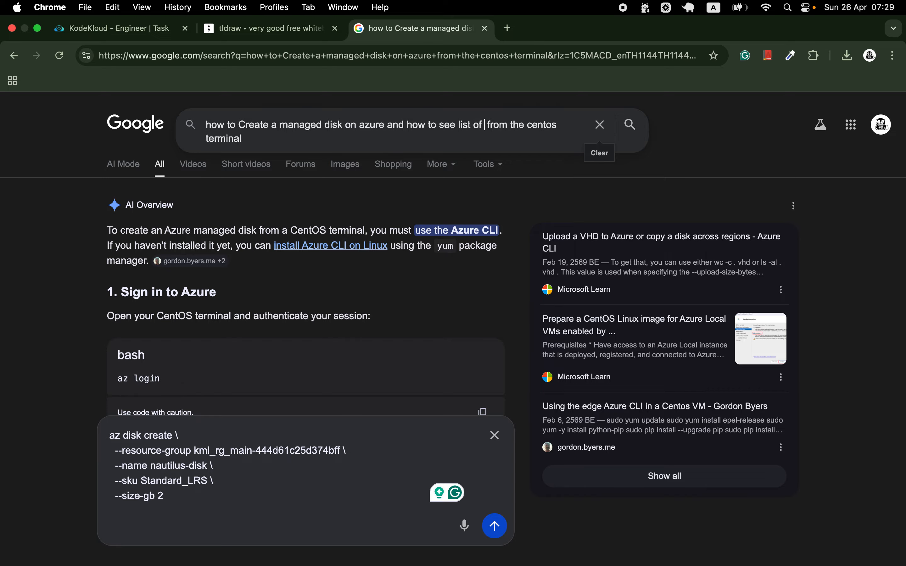
{"action": "type", "text": " disk"}
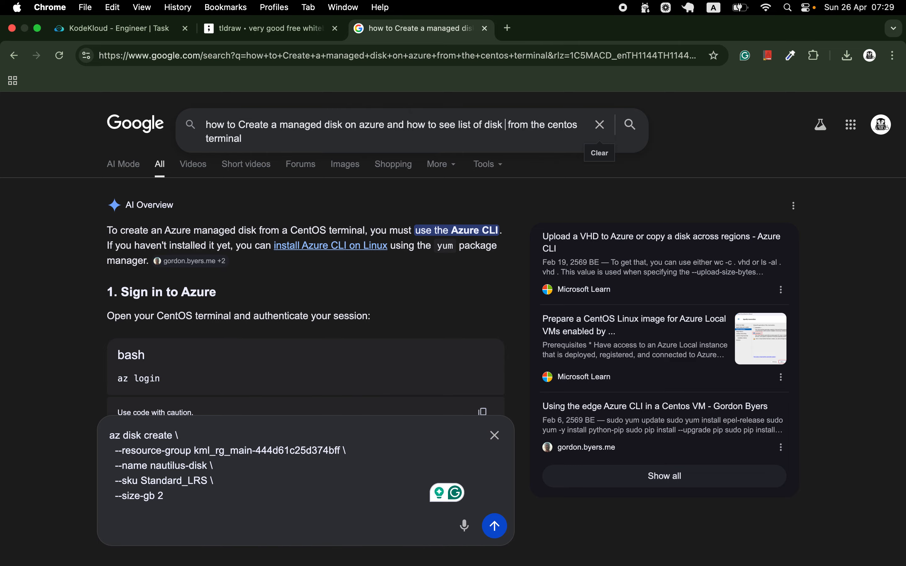
{"action": "key", "text": "Delete"}
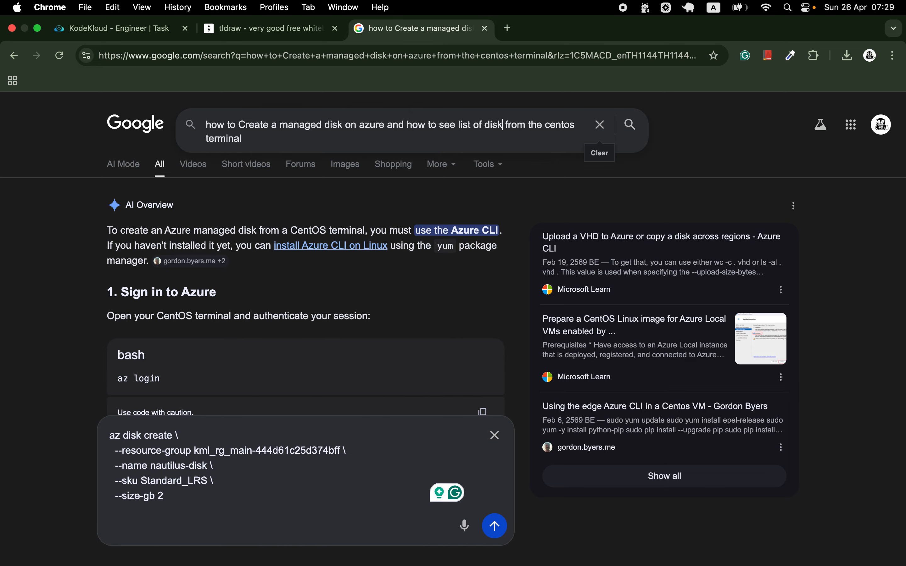
{"action": "type", "text": "created"}
{"action": "key", "text": "Return"}
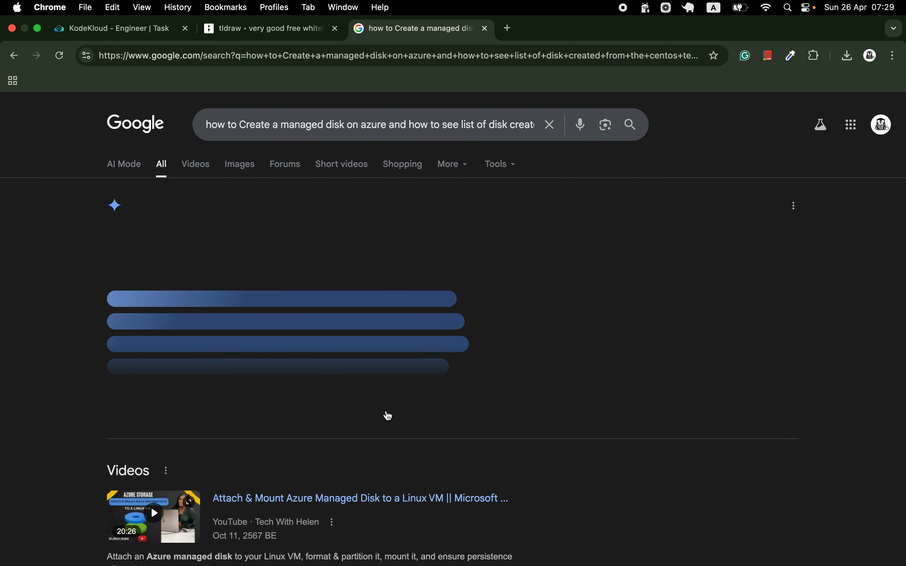
Examine the AI Overview's sections on creating a managed disk and viewing disks for the command that lists all disks
{"action": "left_click", "coordinate": [369, 418]}
{"action": "scroll", "coordinate": [369, 418], "scroll_direction": "down", "scroll_amount": 4}
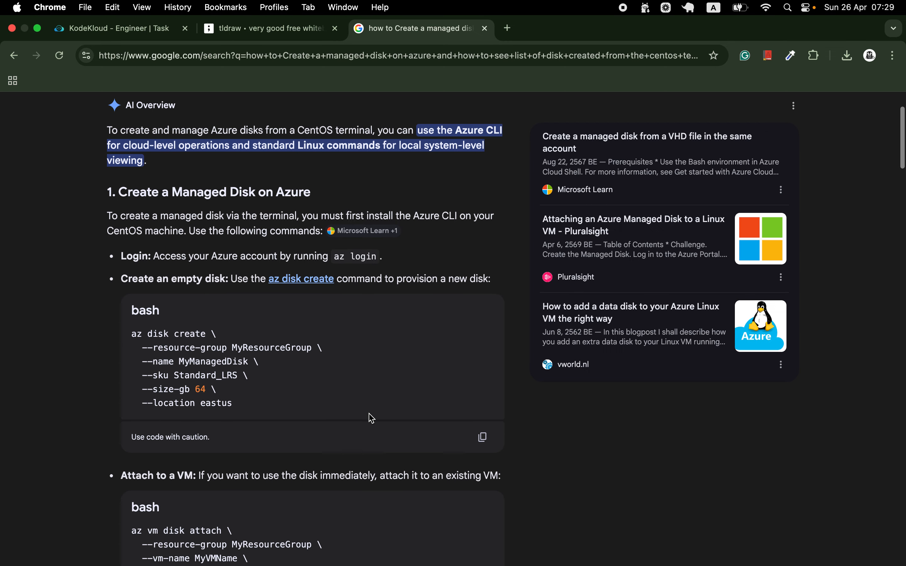
{"action": "scroll", "coordinate": [372, 419], "scroll_direction": "down", "scroll_amount": 15}
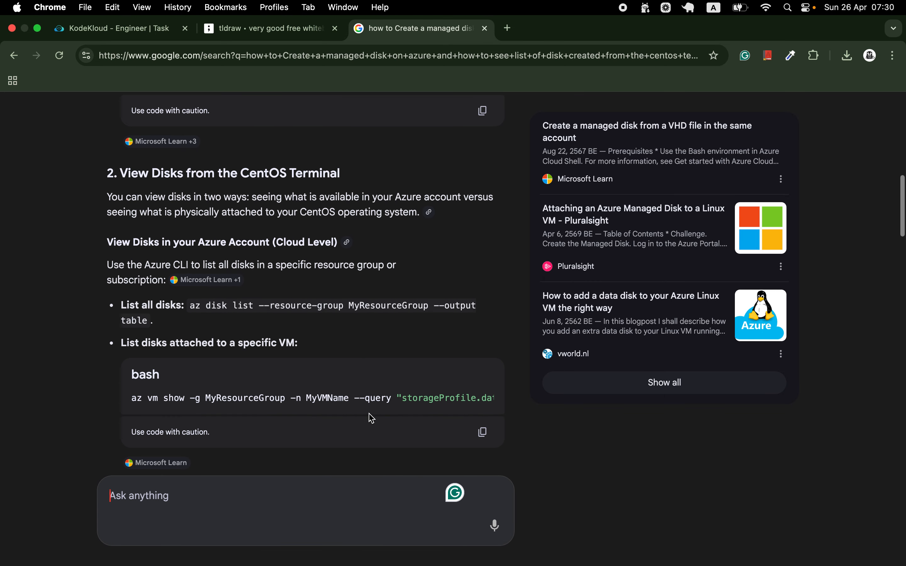
{"action": "scroll", "coordinate": [372, 418], "scroll_direction": "down", "scroll_amount": 7}
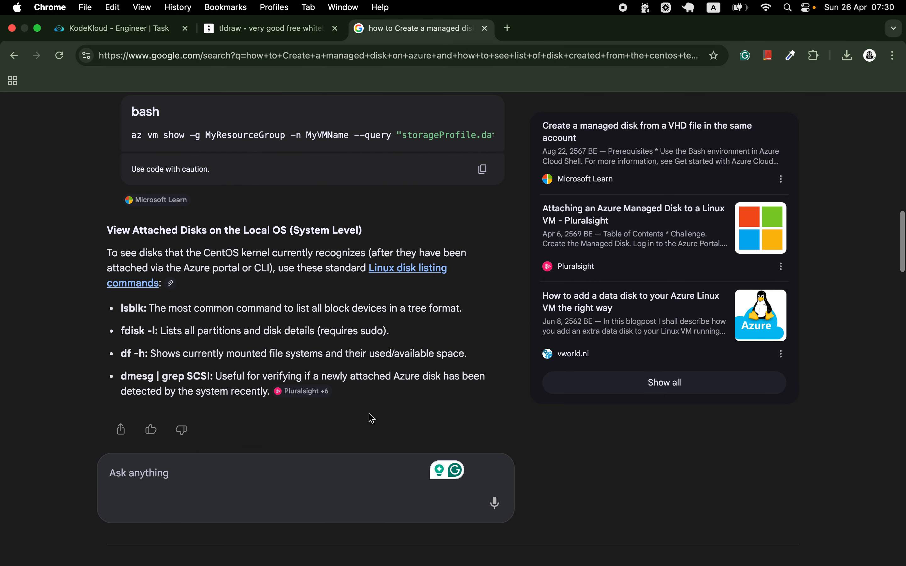
{"action": "scroll", "coordinate": [372, 418], "scroll_direction": "up", "scroll_amount": 15}
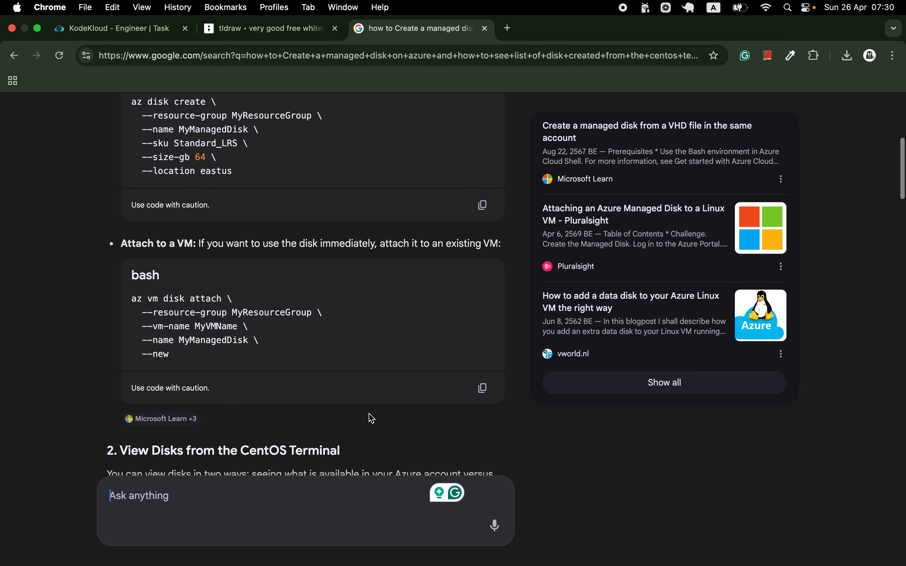
{"action": "scroll", "coordinate": [370, 407], "scroll_direction": "up", "scroll_amount": 7}
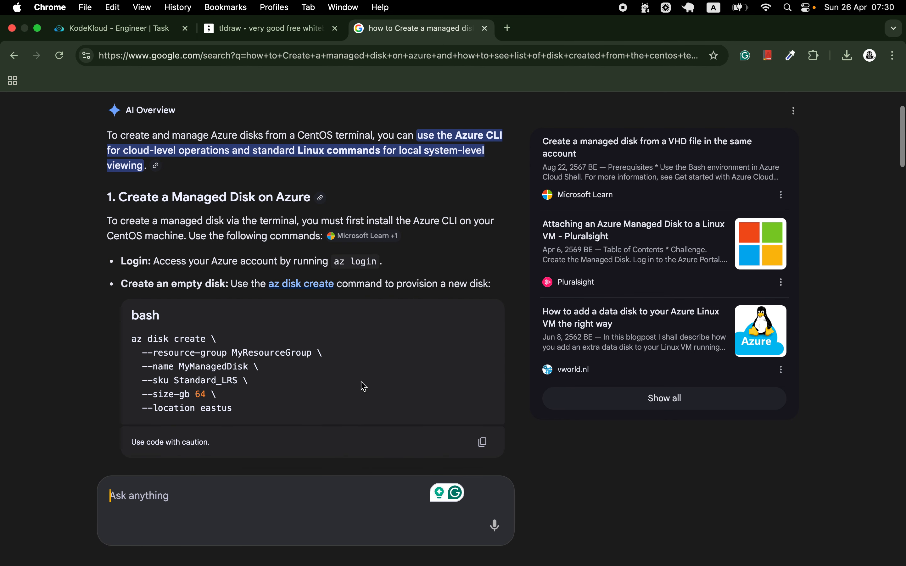
{"action": "scroll", "coordinate": [364, 387], "scroll_direction": "up", "scroll_amount": 3}
{"action": "scroll", "coordinate": [358, 384], "scroll_direction": "down", "scroll_amount": 6}
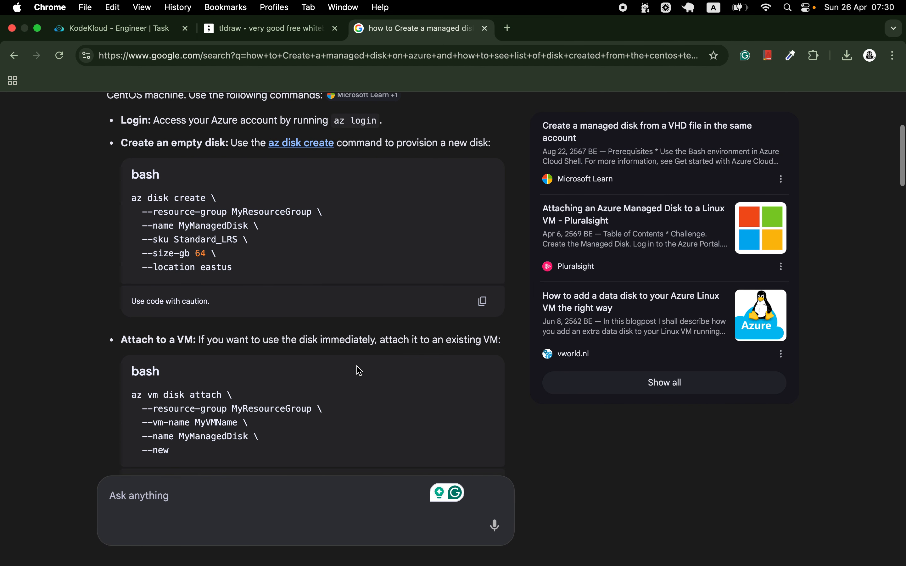
{"action": "scroll", "coordinate": [359, 371], "scroll_direction": "down", "scroll_amount": 4}
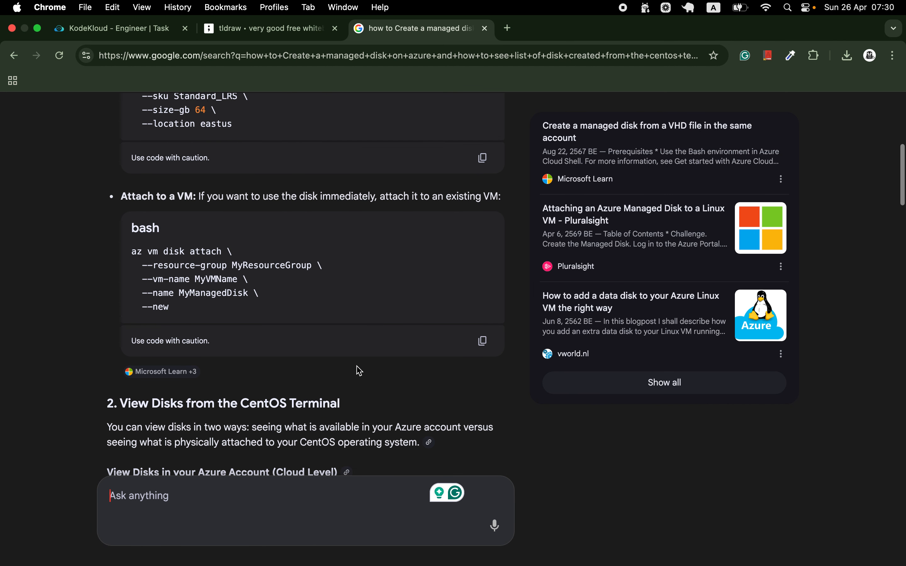
{"action": "scroll", "coordinate": [359, 371], "scroll_direction": "down", "scroll_amount": 2}
{"action": "scroll", "coordinate": [358, 366], "scroll_direction": "up", "scroll_amount": 12}
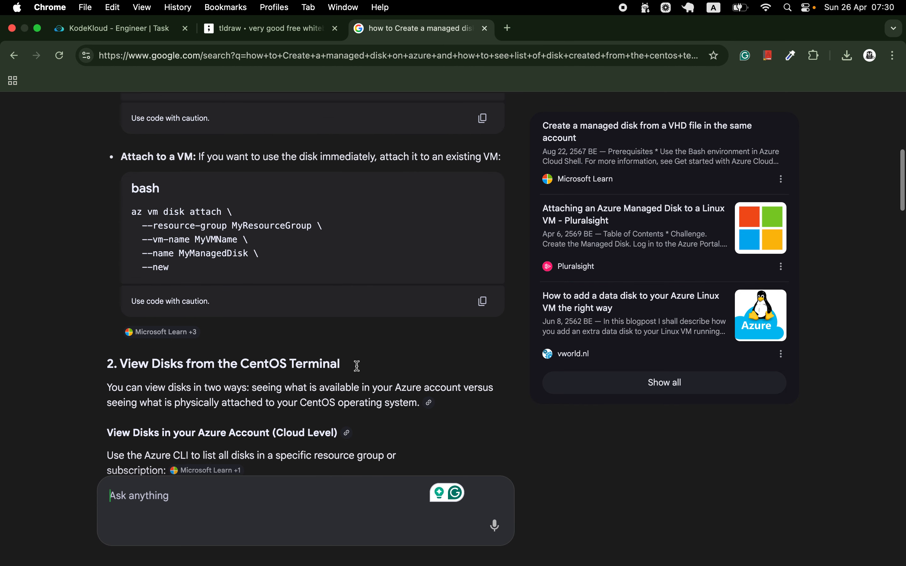
{"action": "scroll", "coordinate": [358, 365], "scroll_direction": "down", "scroll_amount": 8}
{"action": "scroll", "coordinate": [360, 337], "scroll_direction": "down", "scroll_amount": 9}
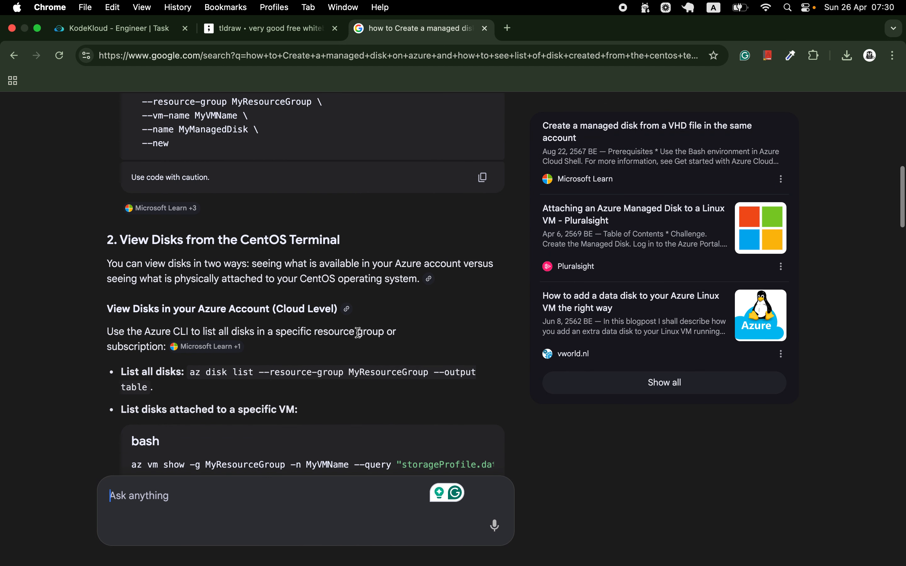
{"action": "scroll", "coordinate": [263, 356], "scroll_direction": "down", "scroll_amount": 1}
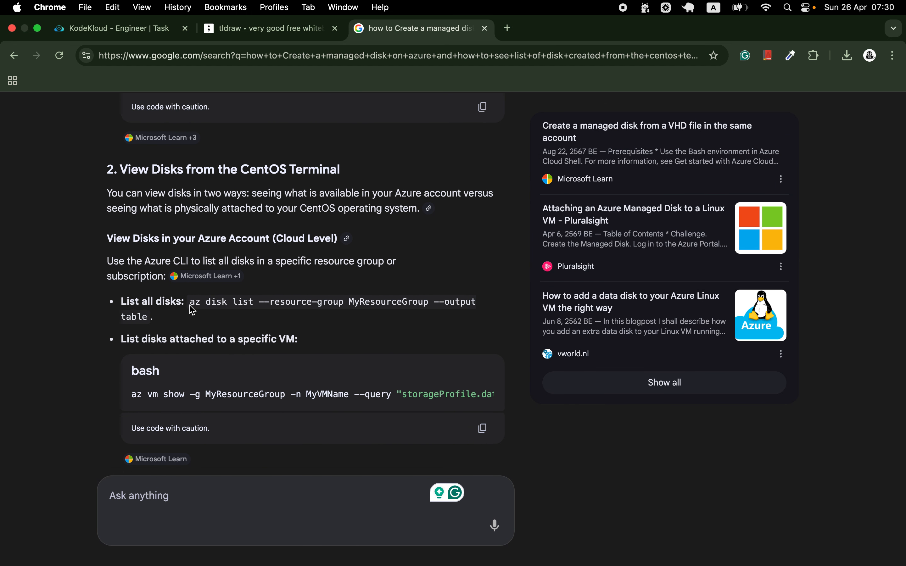
Copy the az disk list --resource-group MyResourceGroup --output command into the follow-up question box as a draft and delete its MyResourceGroup placeholder
{"action": "left_click_drag", "start_coordinate": [191, 305], "coordinate": [488, 312]}
{"action": "key", "text": "super+c"}
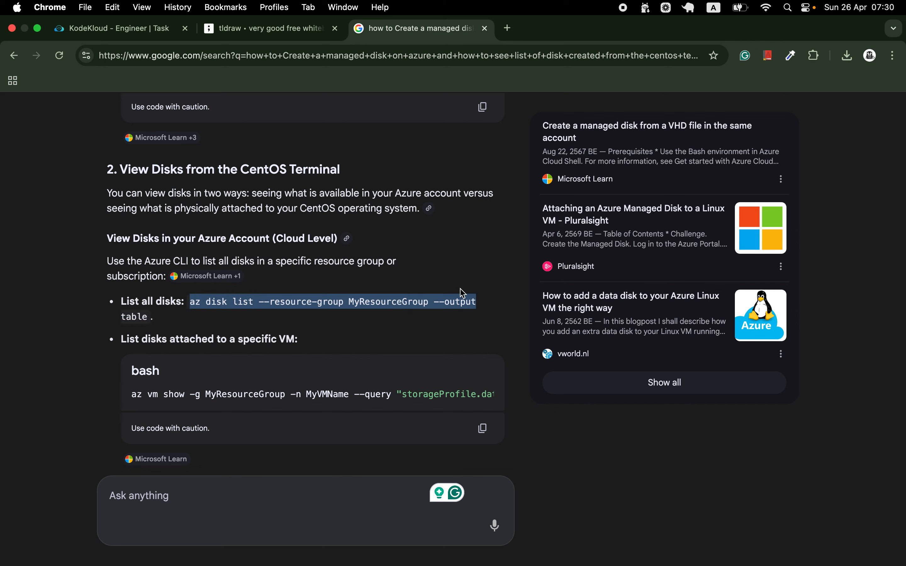
{"action": "left_click", "coordinate": [184, 506]}
{"action": "key", "text": "super+v"}
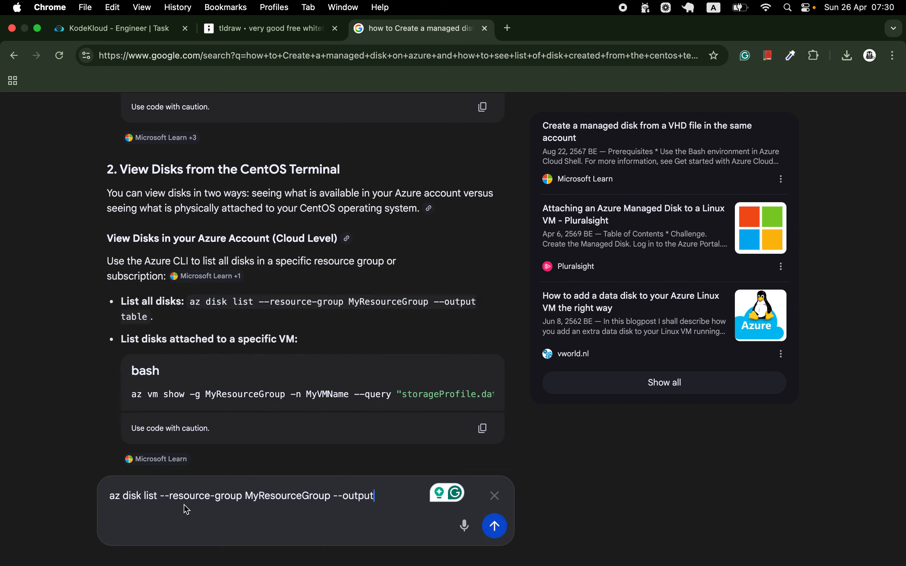
{"action": "left_click", "coordinate": [329, 501]}
{"action": "key", "text": "BackSpace"}
{"action": "key", "text": "BackSpace"}
{"action": "key", "text": "BackSpace"}
{"action": "key", "text": "BackSpace"}
{"action": "key", "text": "BackSpace"}
{"action": "key", "text": "BackSpace"}
{"action": "key", "text": "BackSpace"}
{"action": "key", "text": "BackSpace"}
{"action": "key", "text": "BackSpace"}
{"action": "key", "text": "BackSpace"}
{"action": "key", "text": "BackSpace"}
{"action": "key", "text": "BackSpace"}
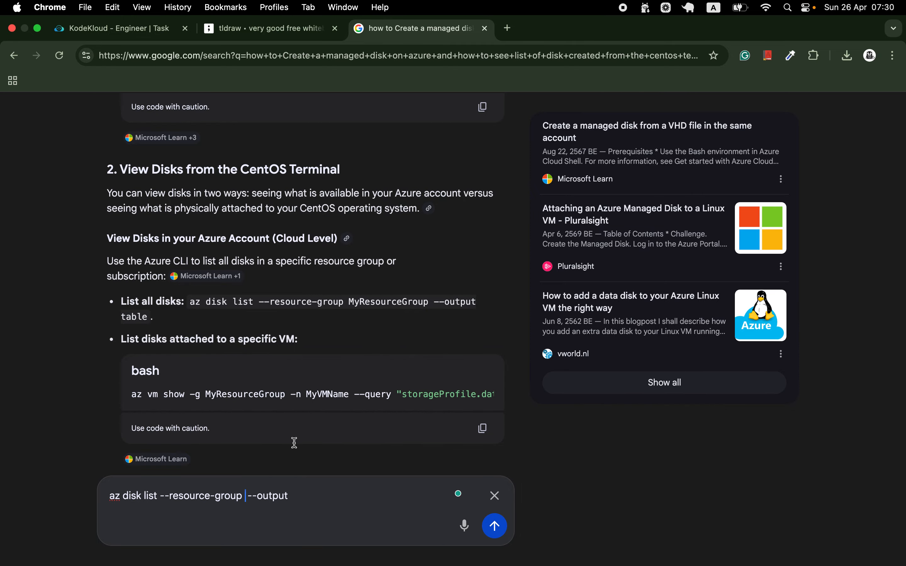
Insert the resource group name kml_rg_main-444d61c25d374bff from the disk creation output into the az disk list draft and copy the whole command
{"action": "left_click", "coordinate": [119, 28]}
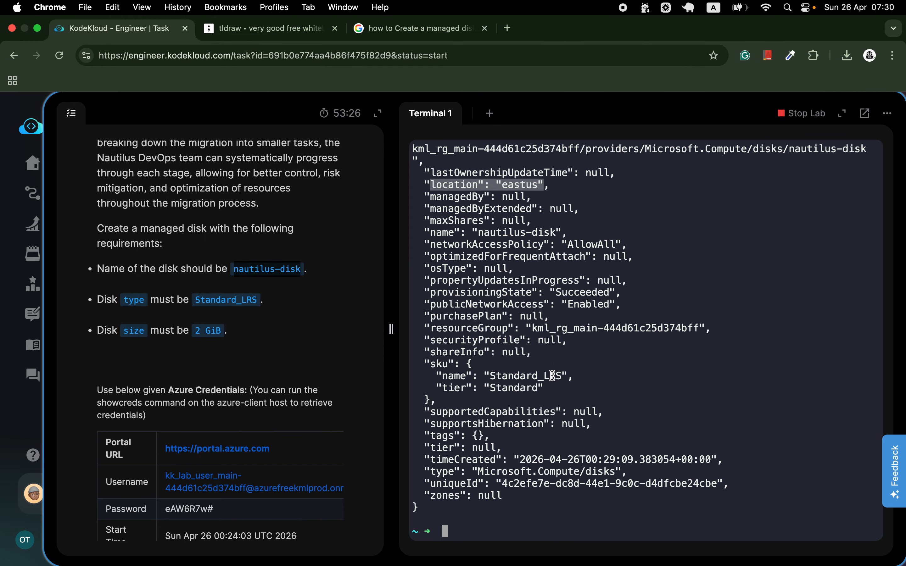
{"action": "left_click_drag", "start_coordinate": [535, 329], "coordinate": [700, 331]}
{"action": "key", "text": "super+c"}
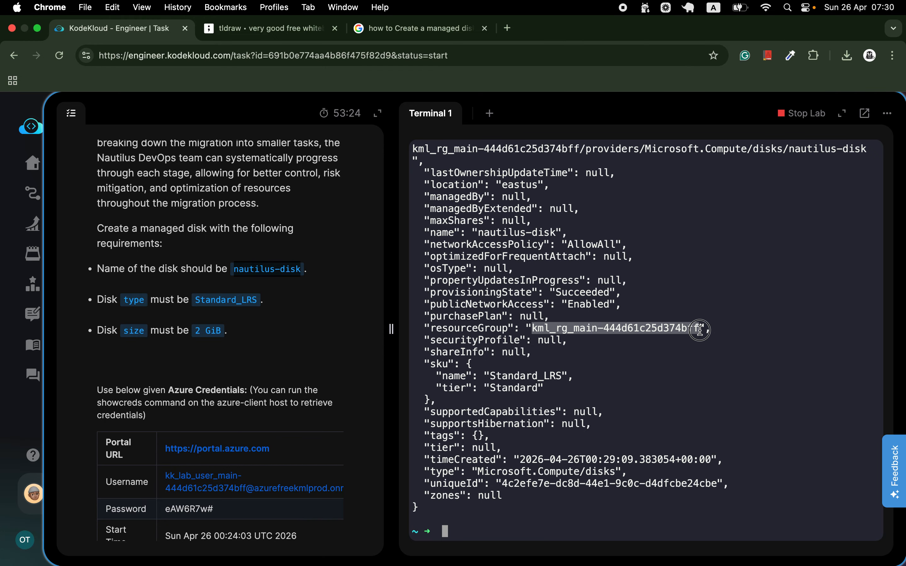
{"action": "left_click", "coordinate": [431, 36]}
{"action": "key", "text": "super+v"}
{"action": "key", "text": "super+a"}
{"action": "key", "text": "super+c"}
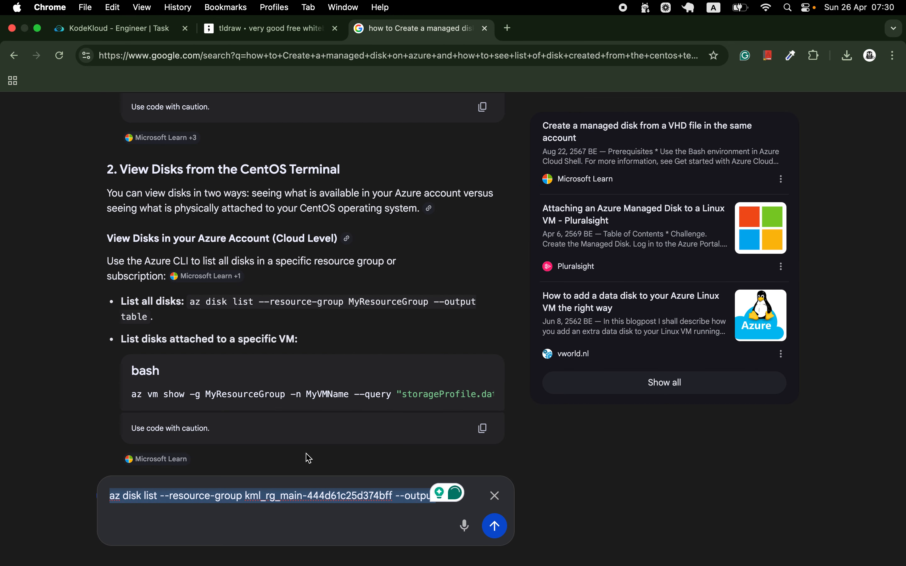
Run the copied az disk list command in the lab terminal, with no value after --output
{"action": "left_click", "coordinate": [120, 28]}
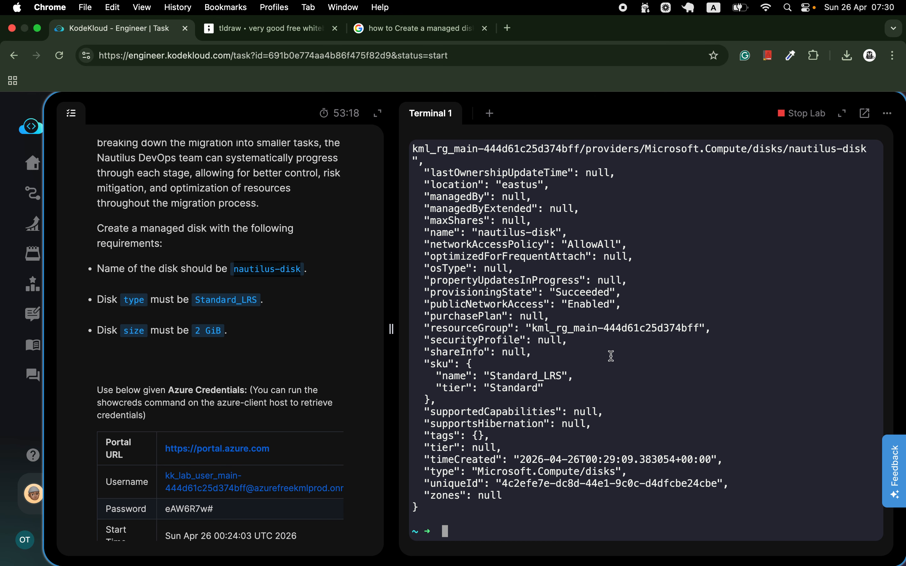
{"action": "key", "text": "super+v"}
{"action": "key", "text": "Return"}
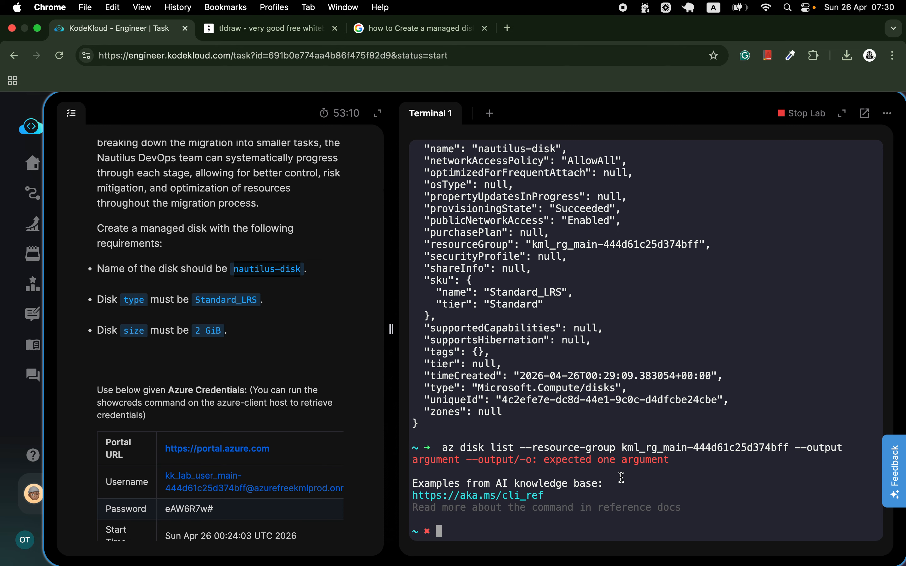
Try to rerun the az disk list command with ttable as the --output value
{"action": "key", "text": "Up"}
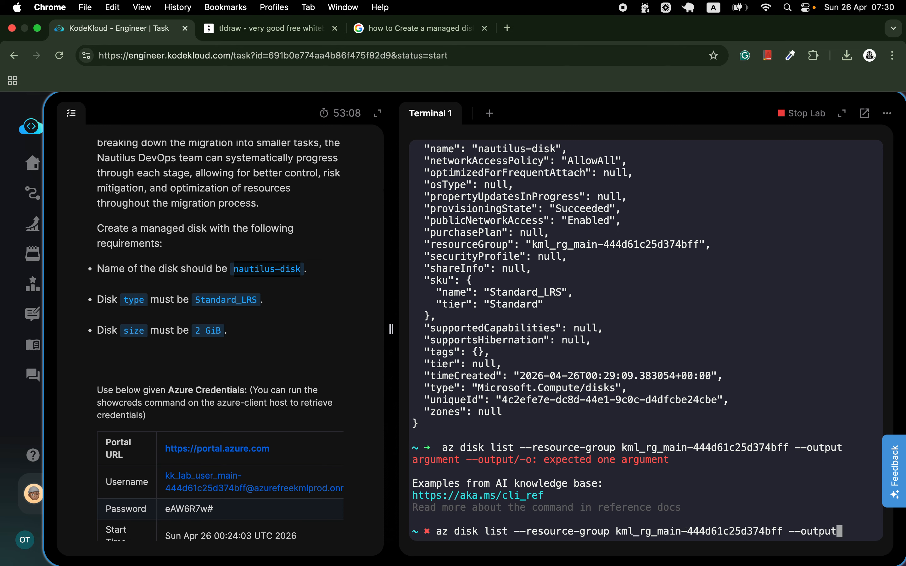
{"action": "type", "text": "ttable"}
{"action": "key", "text": "Return"}
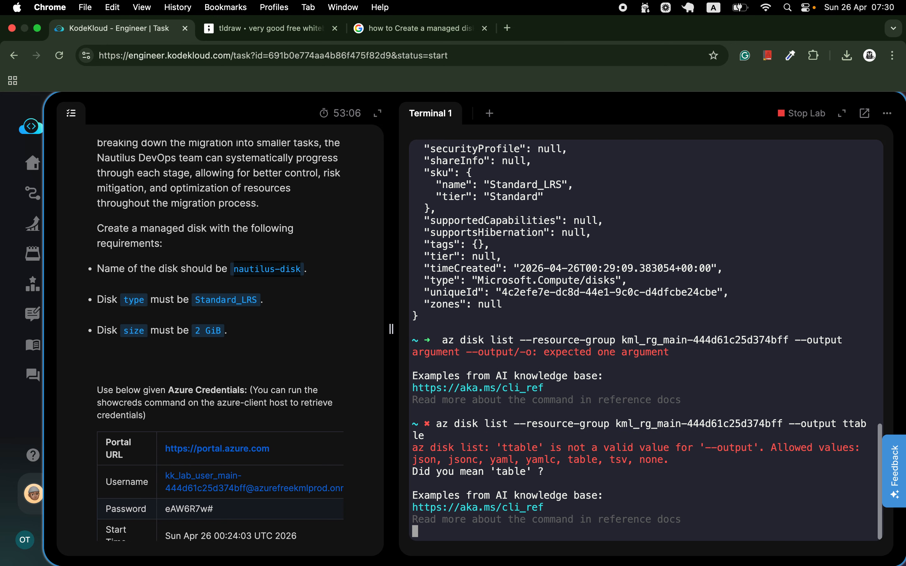
Correct the --output value to table in the recalled az disk list command and run it
{"action": "key", "text": "Up"}
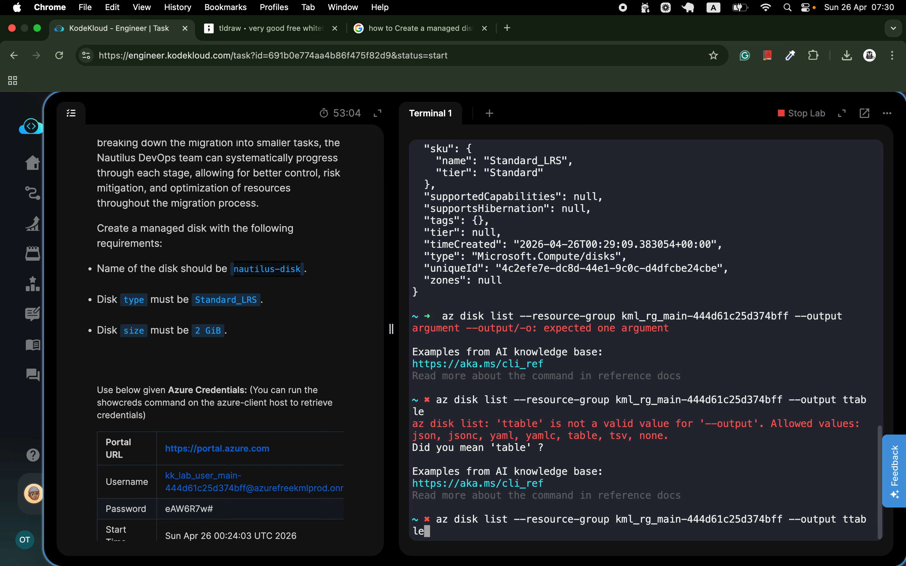
{"action": "key", "text": "BackSpace"}
{"action": "key", "text": "BackSpace"}
{"action": "key", "text": "BackSpace"}
{"action": "key", "text": "BackSpace"}
{"action": "key", "text": "BackSpace"}
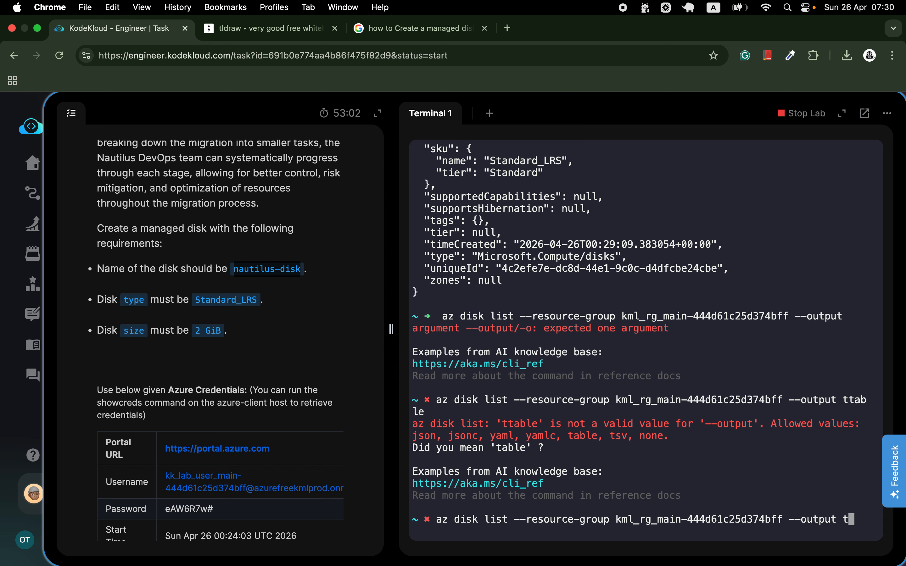
{"action": "type", "text": "able"}
{"action": "key", "text": "Return"}
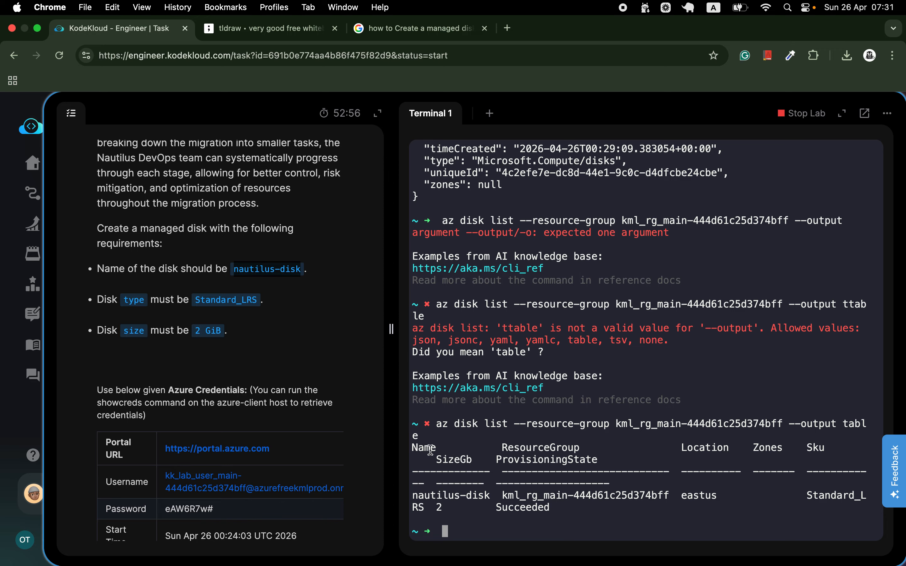
Check the nautilus-disk row in the disk list for its location, SKU, size and provisioning state
{"action": "left_click_drag", "start_coordinate": [453, 425], "coordinate": [465, 424]}
{"action": "left_click", "coordinate": [416, 495]}
{"action": "left_click_drag", "start_coordinate": [416, 495], "coordinate": [560, 509]}
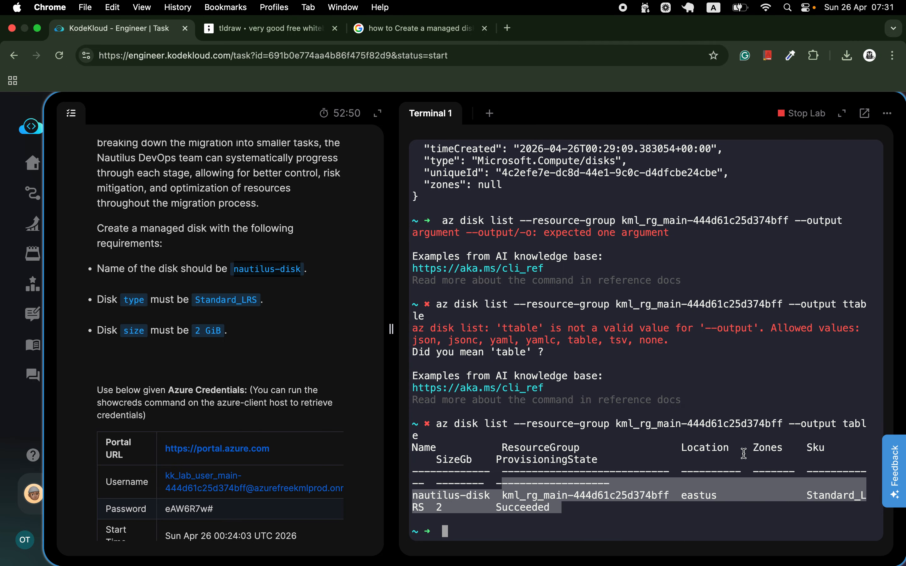
{"action": "left_click", "coordinate": [701, 502]}
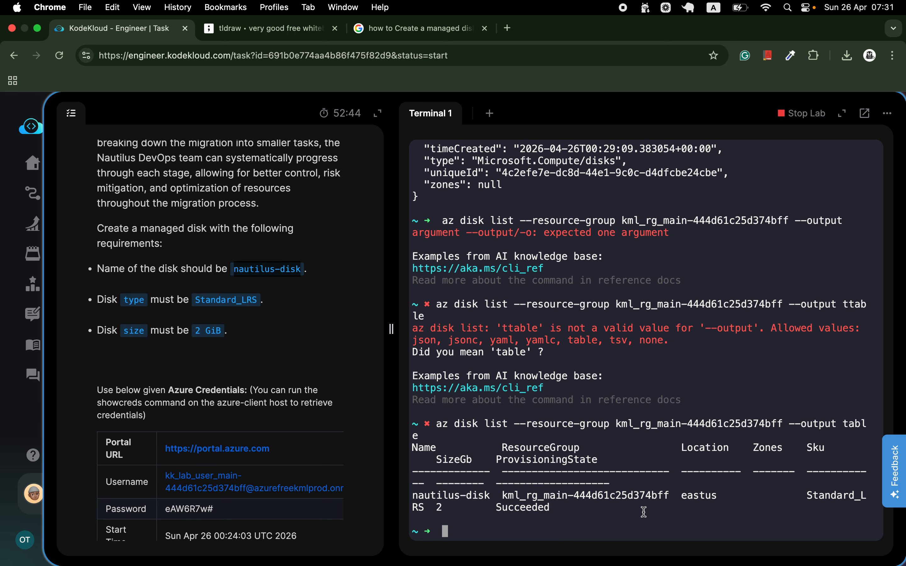
{"action": "left_click_drag", "start_coordinate": [436, 460], "coordinate": [467, 461]}
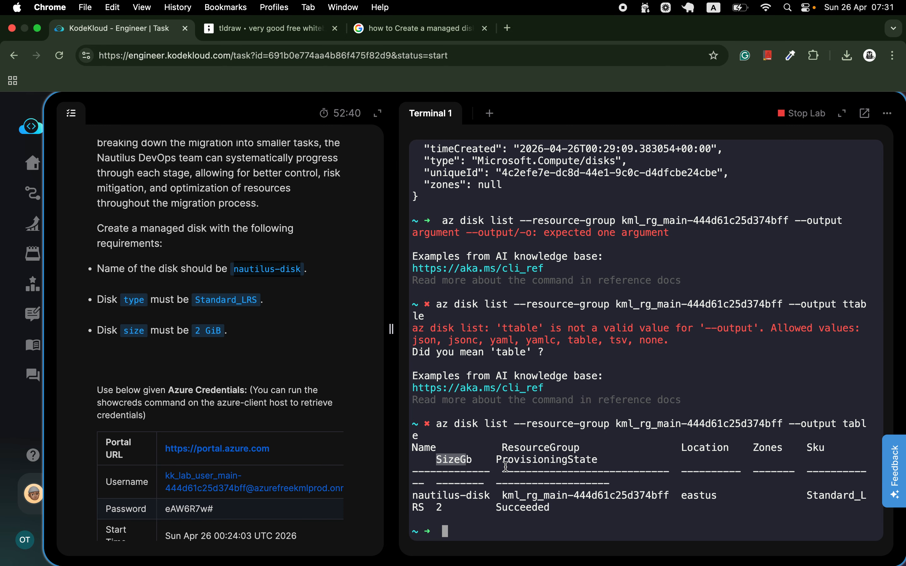
{"action": "left_click", "coordinate": [512, 519]}
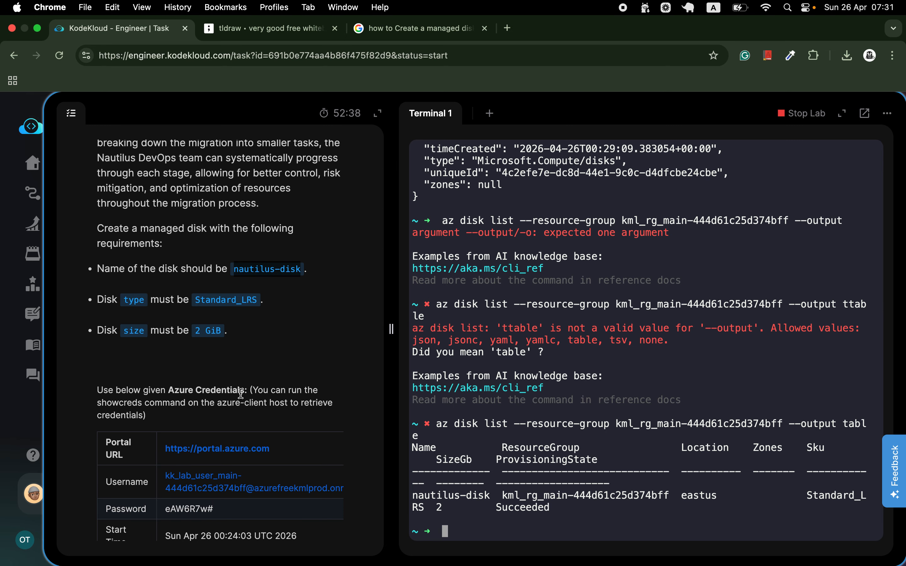
Submit the completed task for checking, confirming that it is finished, and stop the lab session
{"action": "scroll", "coordinate": [241, 393], "scroll_direction": "down", "scroll_amount": 5}
{"action": "left_click", "coordinate": [237, 487]}
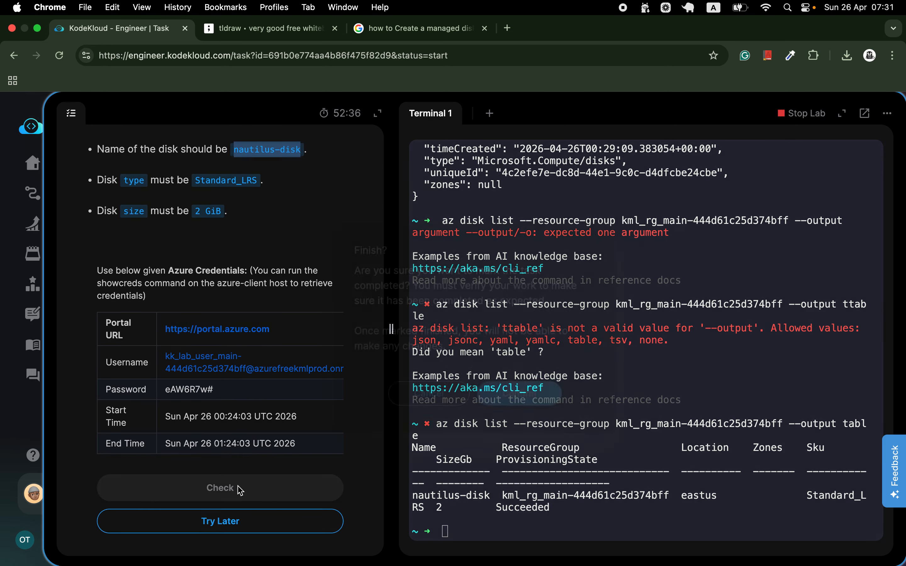
{"action": "left_click", "coordinate": [516, 398]}
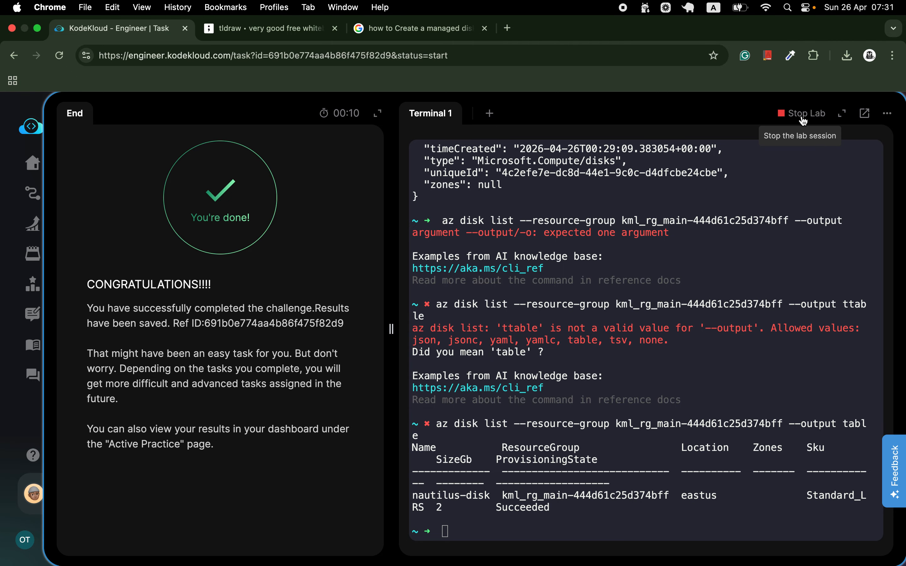
{"action": "left_click", "coordinate": [801, 115]}
{"action": "left_click", "coordinate": [431, 347]}
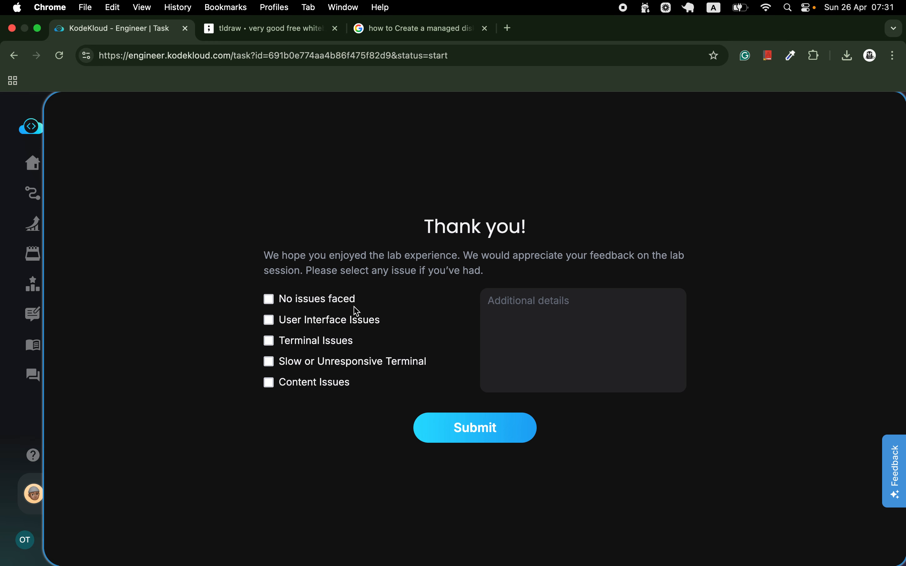
Submit the lab feedback as No issues faced and collect the 50-coin streak reward
{"action": "left_click", "coordinate": [339, 303]}
{"action": "left_click", "coordinate": [475, 428]}
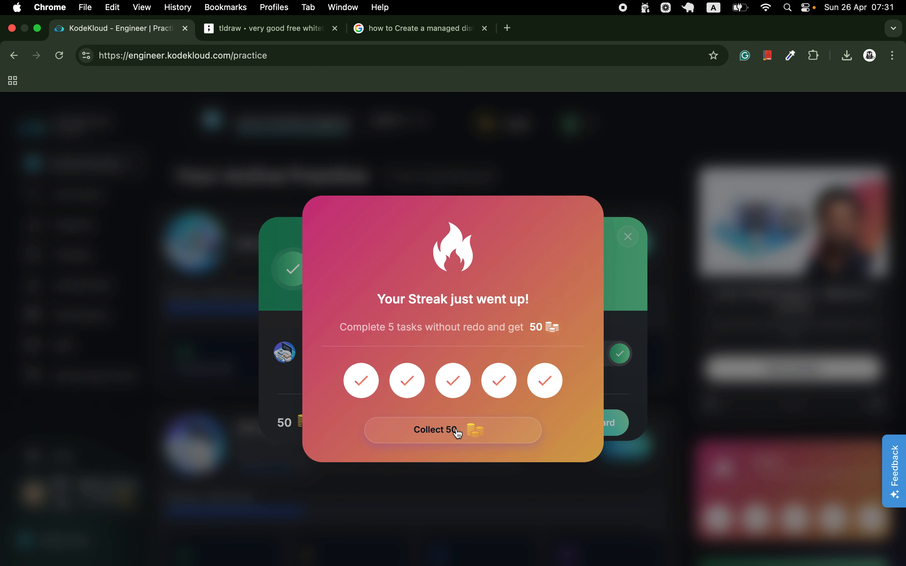
{"action": "left_click", "coordinate": [457, 434]}
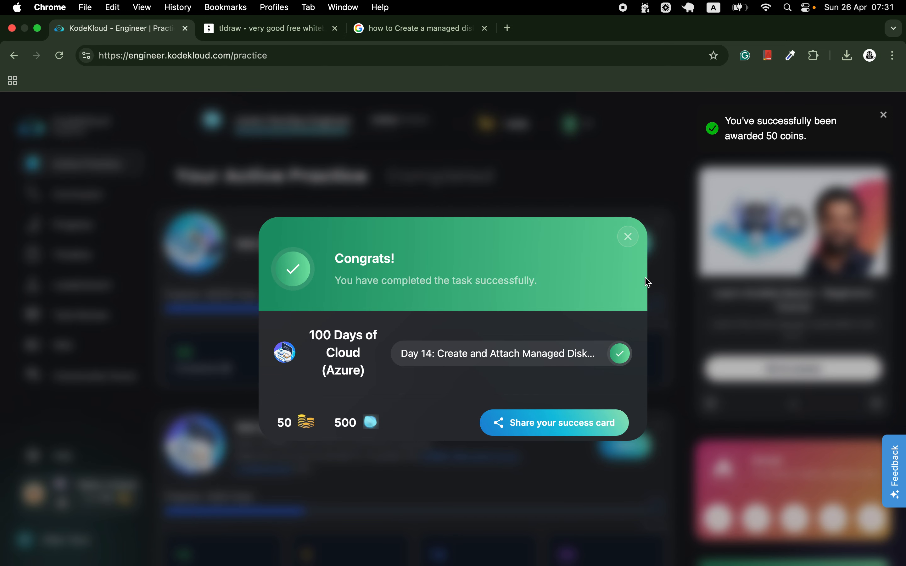